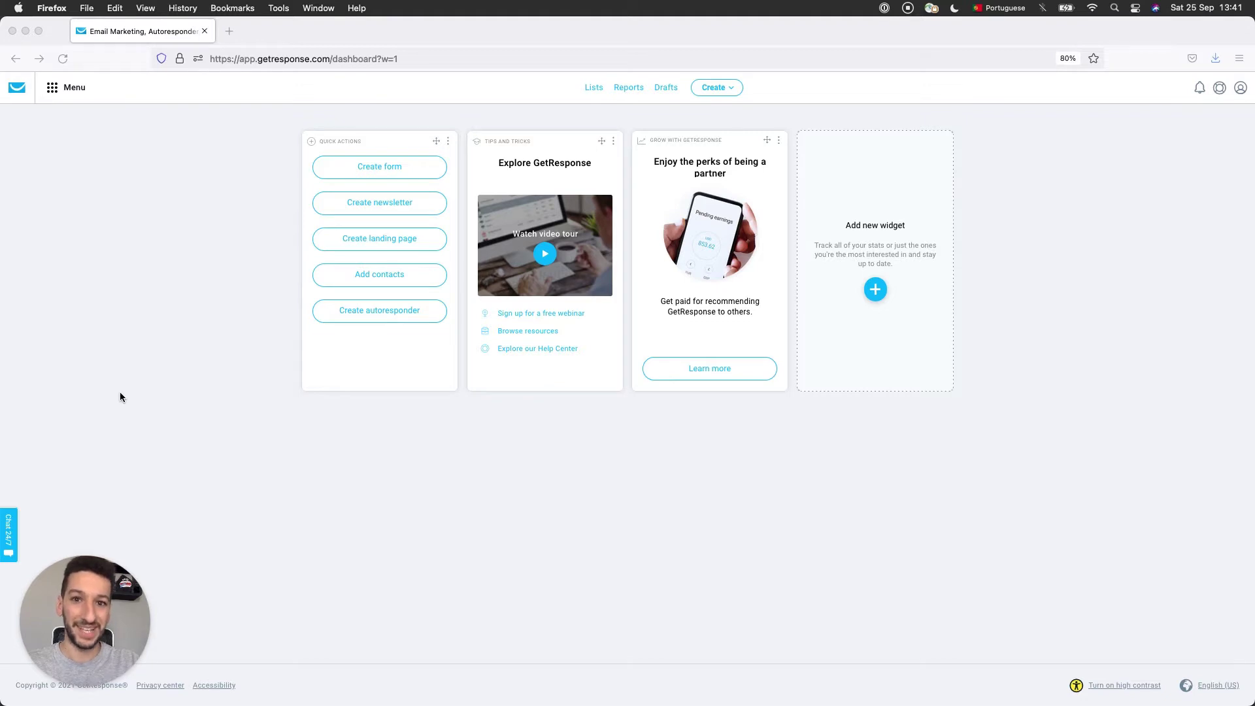
In Firefox, go to the Website Builder from GetResponse's Growth tools menu.
left_click(169, 359)
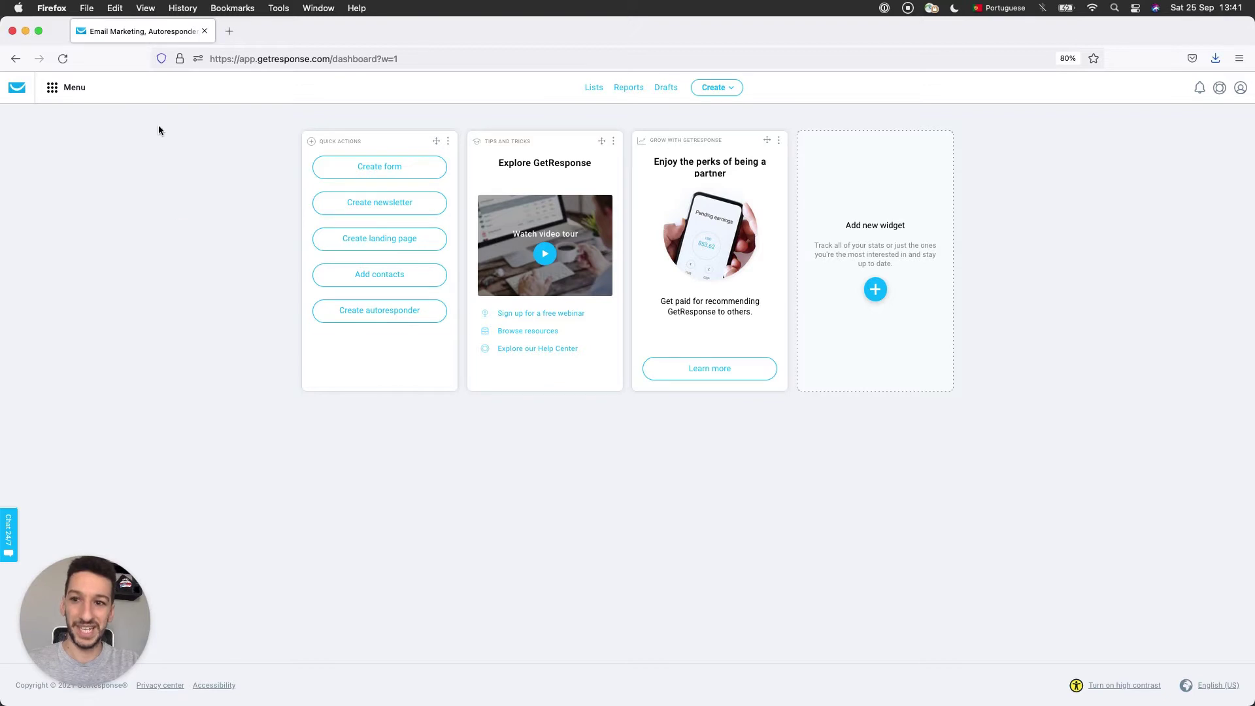
left_click(59, 93)
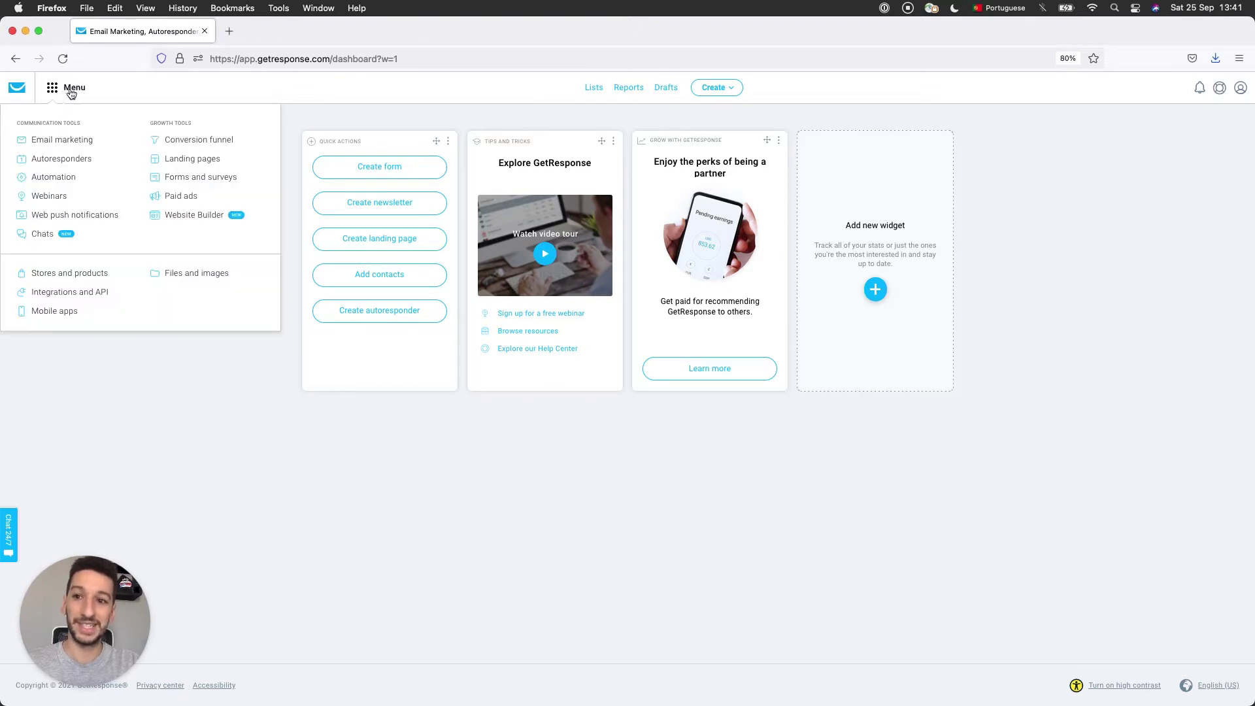
left_click(189, 216)
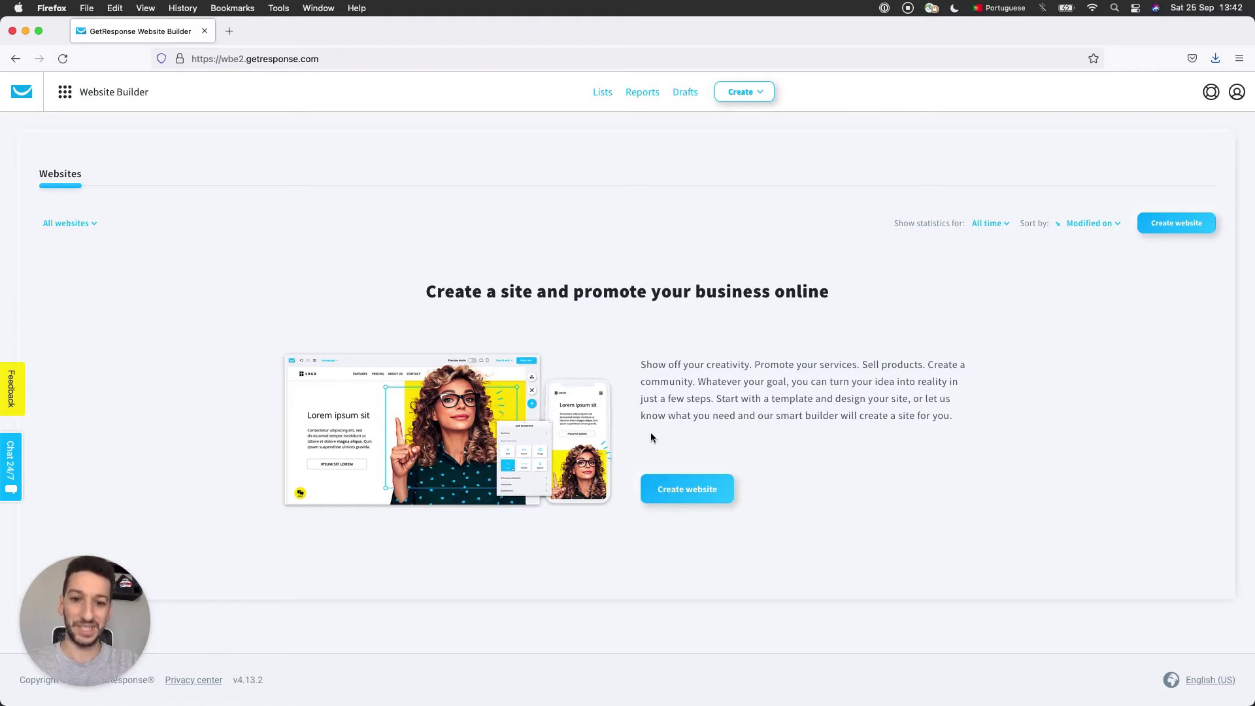
Start a new AI-built website and set the business type to Language Resources.
left_click(696, 497)
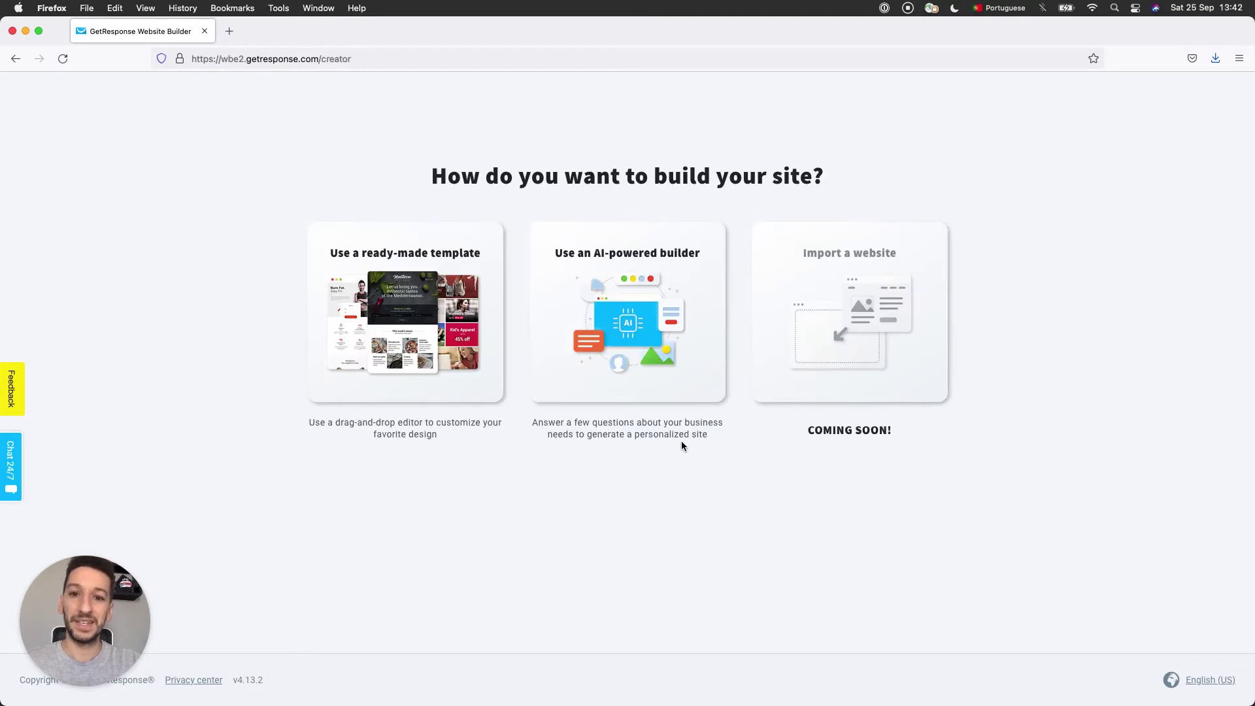
left_click(632, 312)
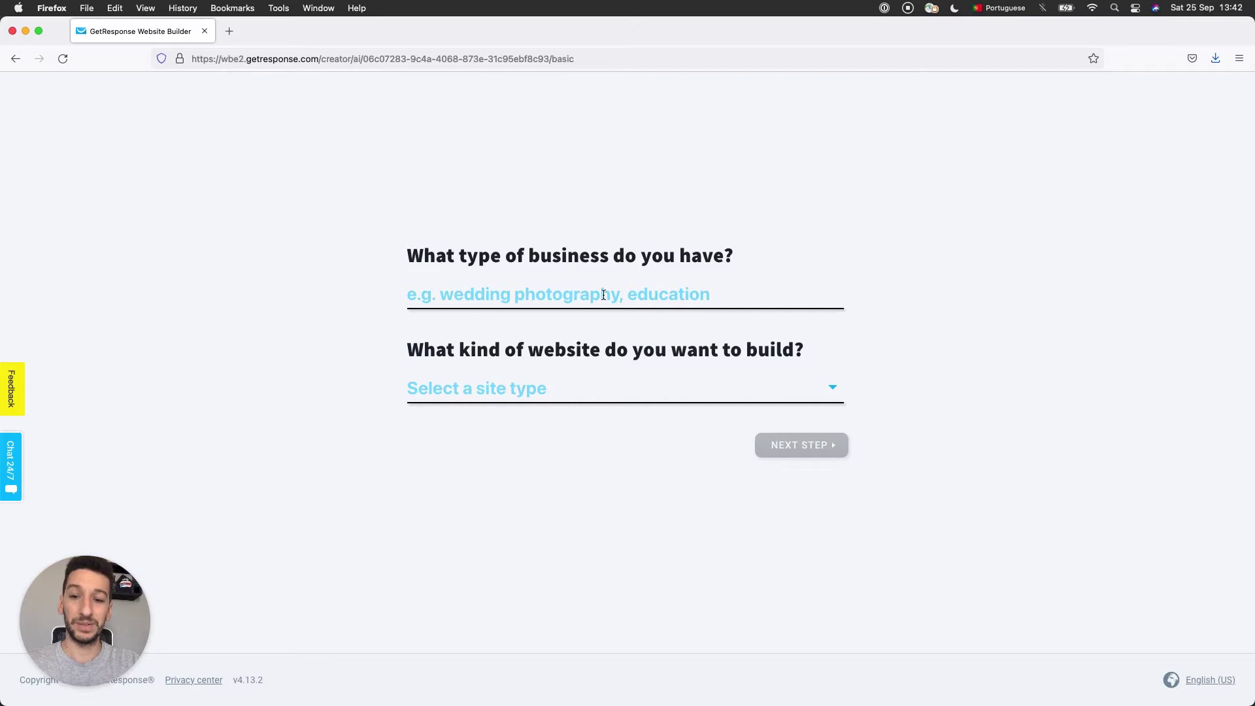
left_click(505, 295)
type("Lan")
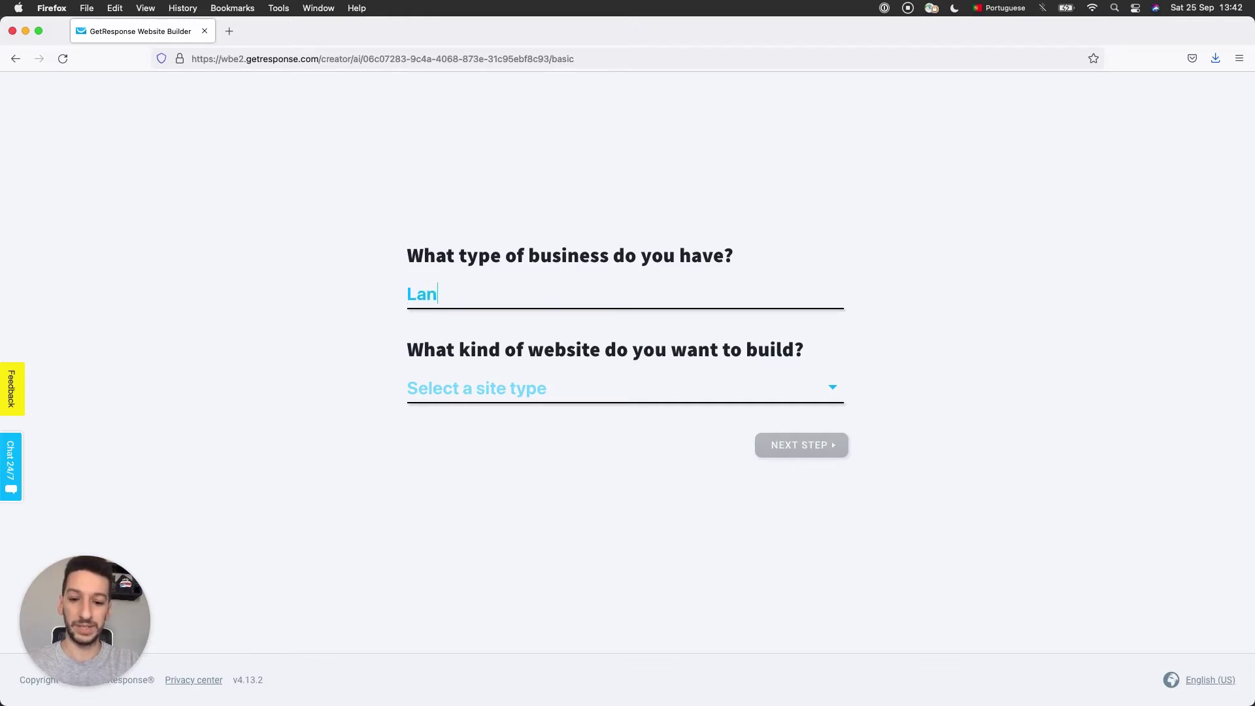
type("guage School")
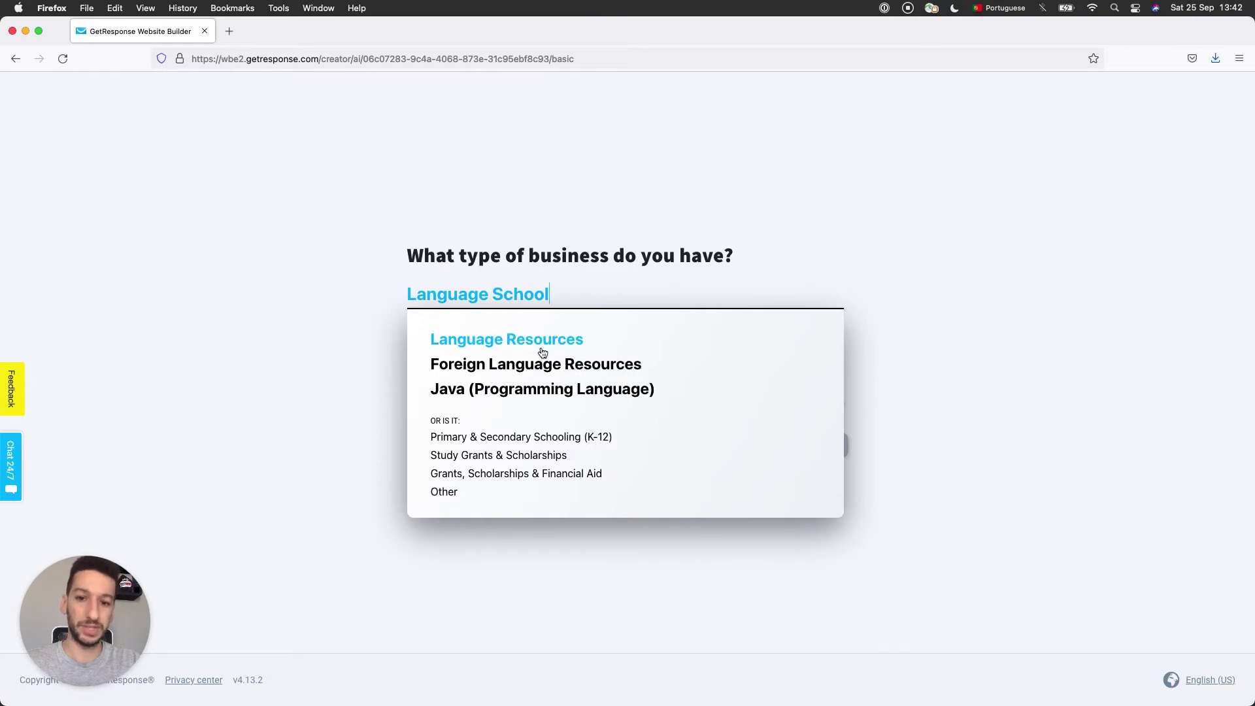
left_click(503, 348)
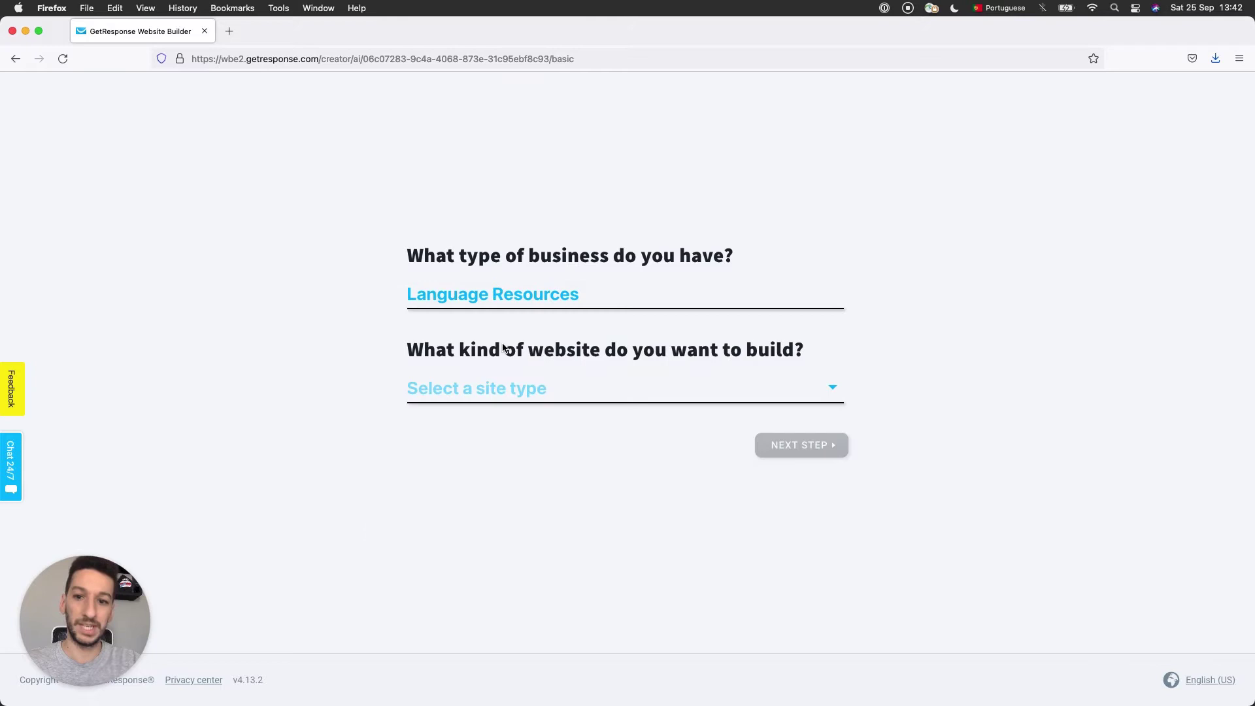
Choose Educational as the site type and continue.
left_click(524, 399)
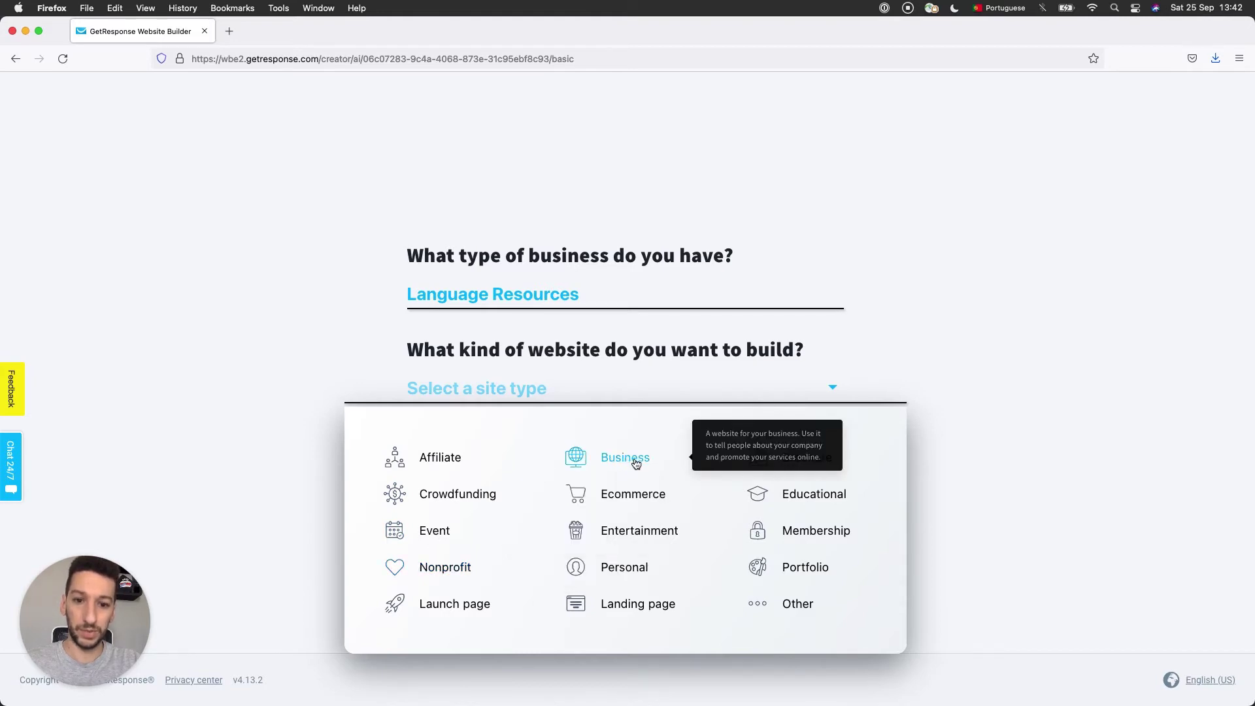
left_click(809, 499)
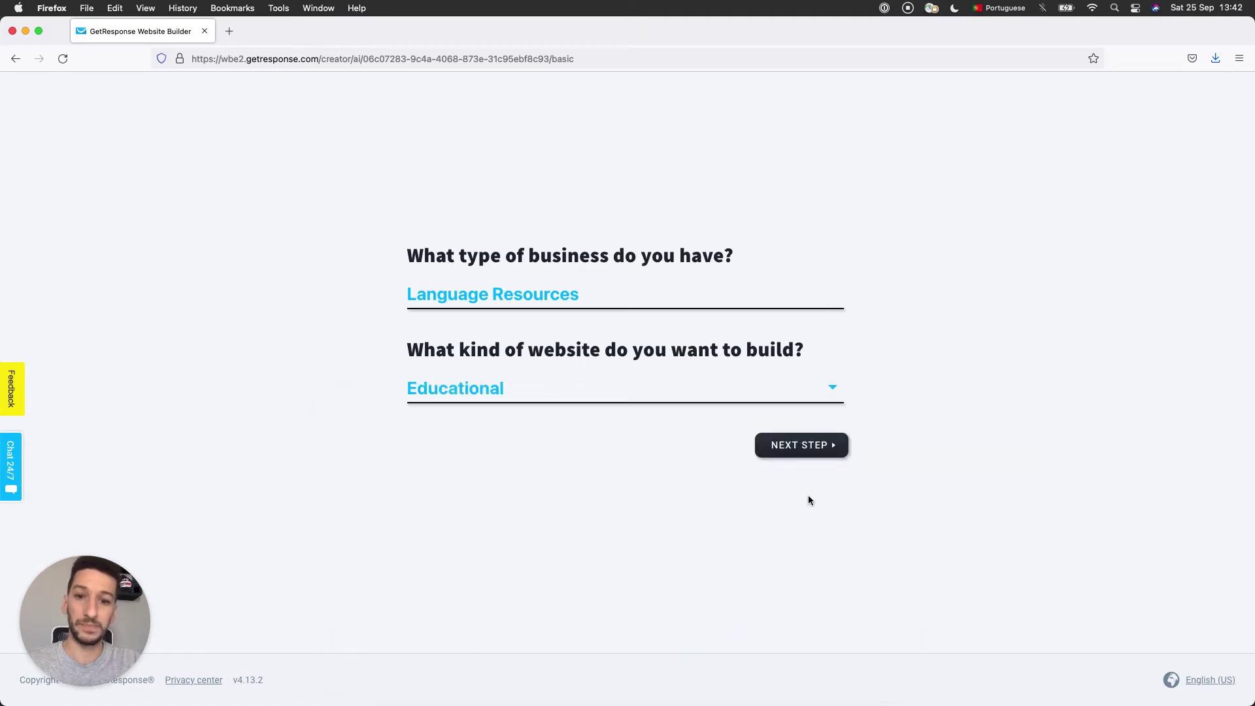
left_click(795, 451)
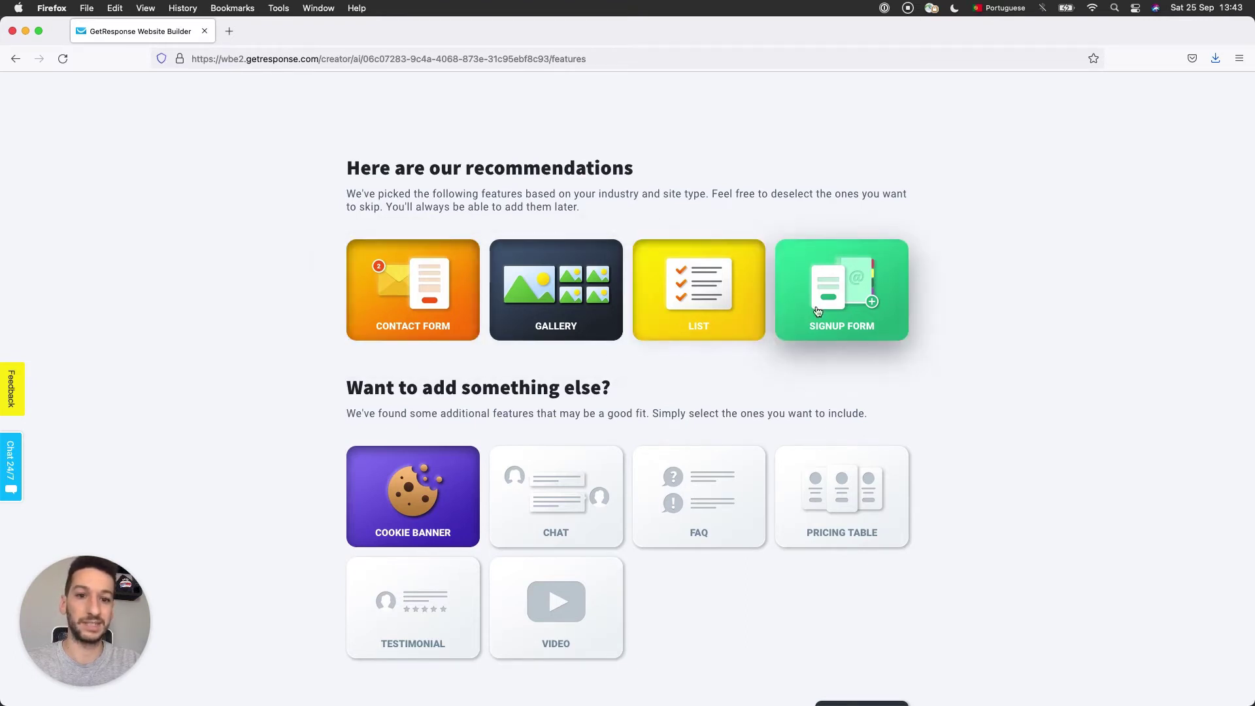
Keep the Contact Form and Cookie Banner features selected.
scroll(292, 456, "down", 2)
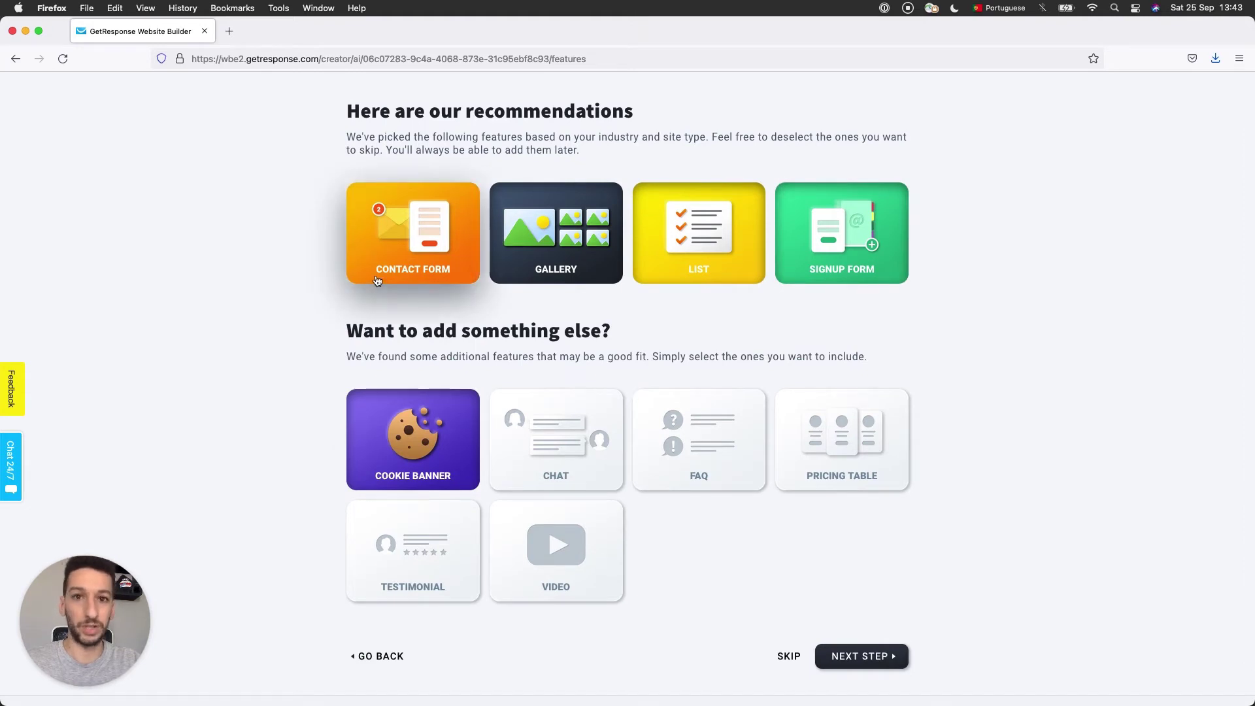
left_click(414, 259)
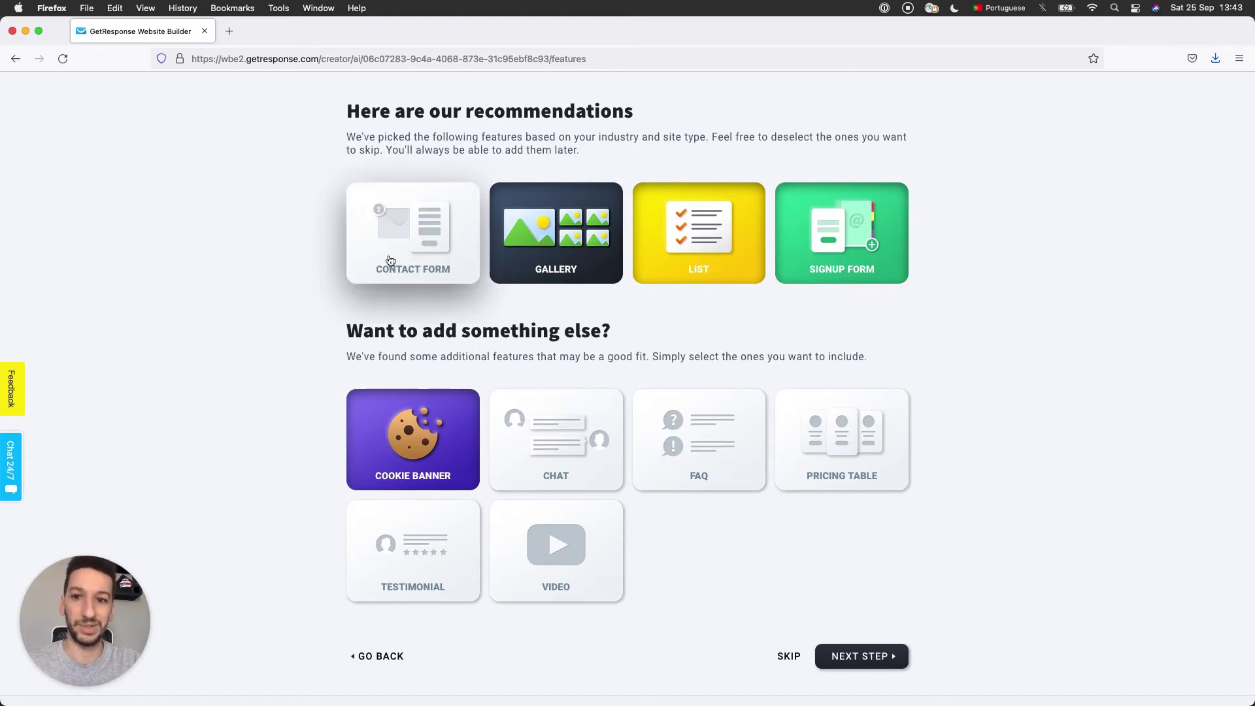
left_click(393, 225)
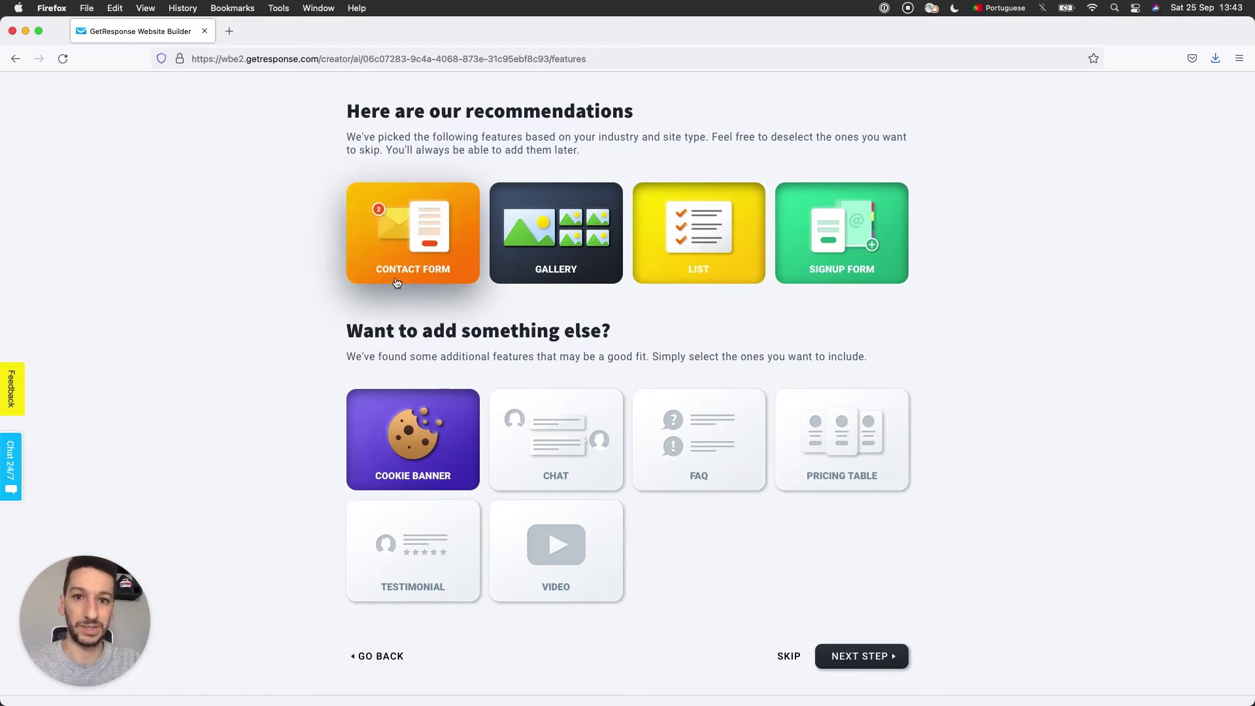
scroll(296, 266, "down", 2)
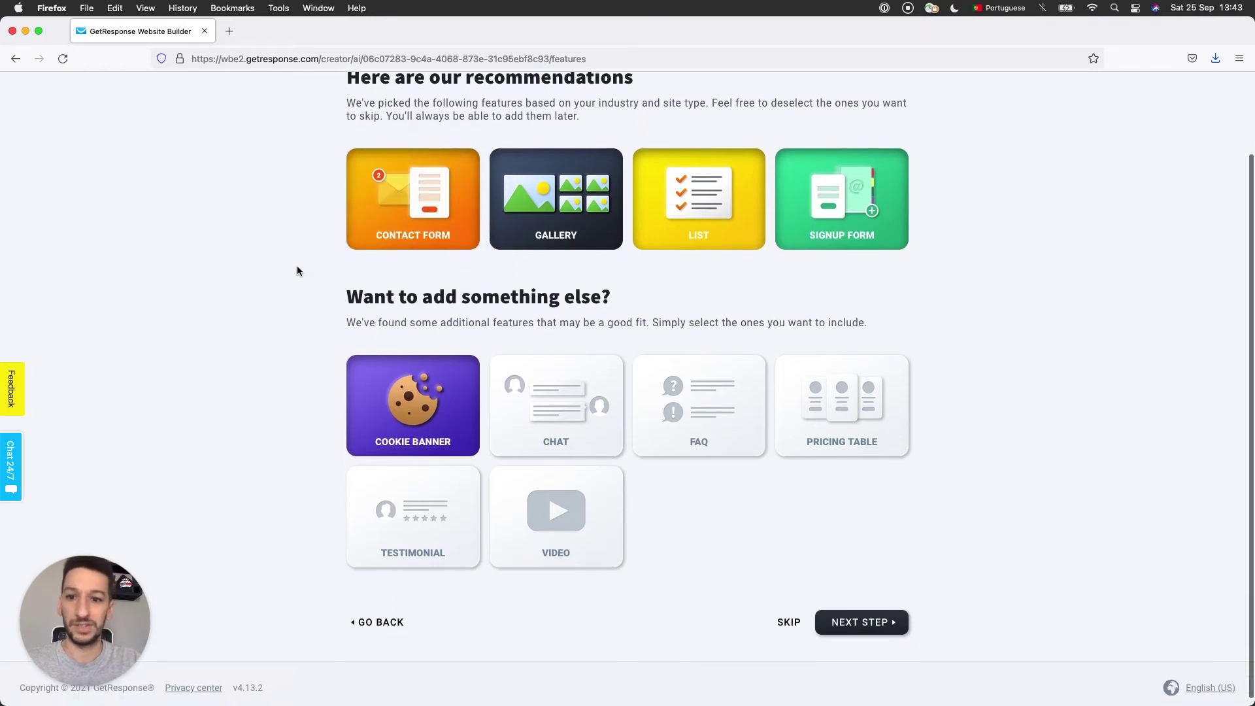
left_click(391, 398)
left_click(390, 397)
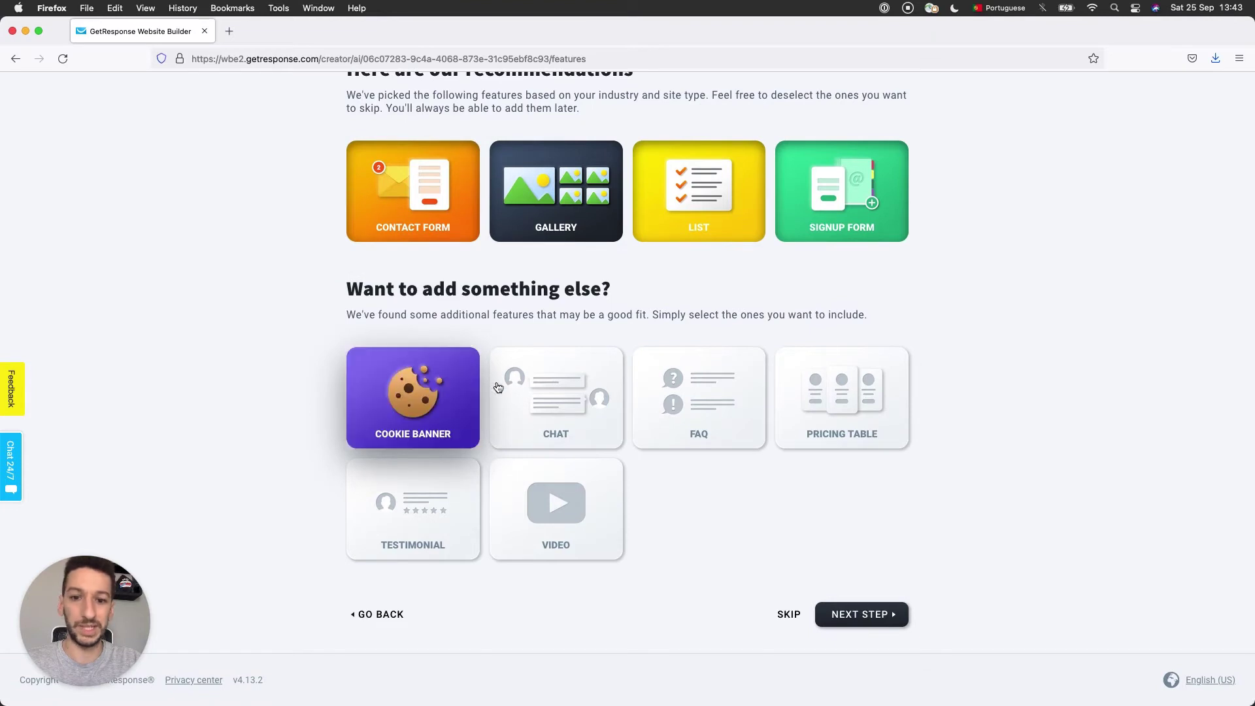
Add Chat, FAQ, Pricing Table, Testimonial and Video features, then continue.
left_click(564, 402)
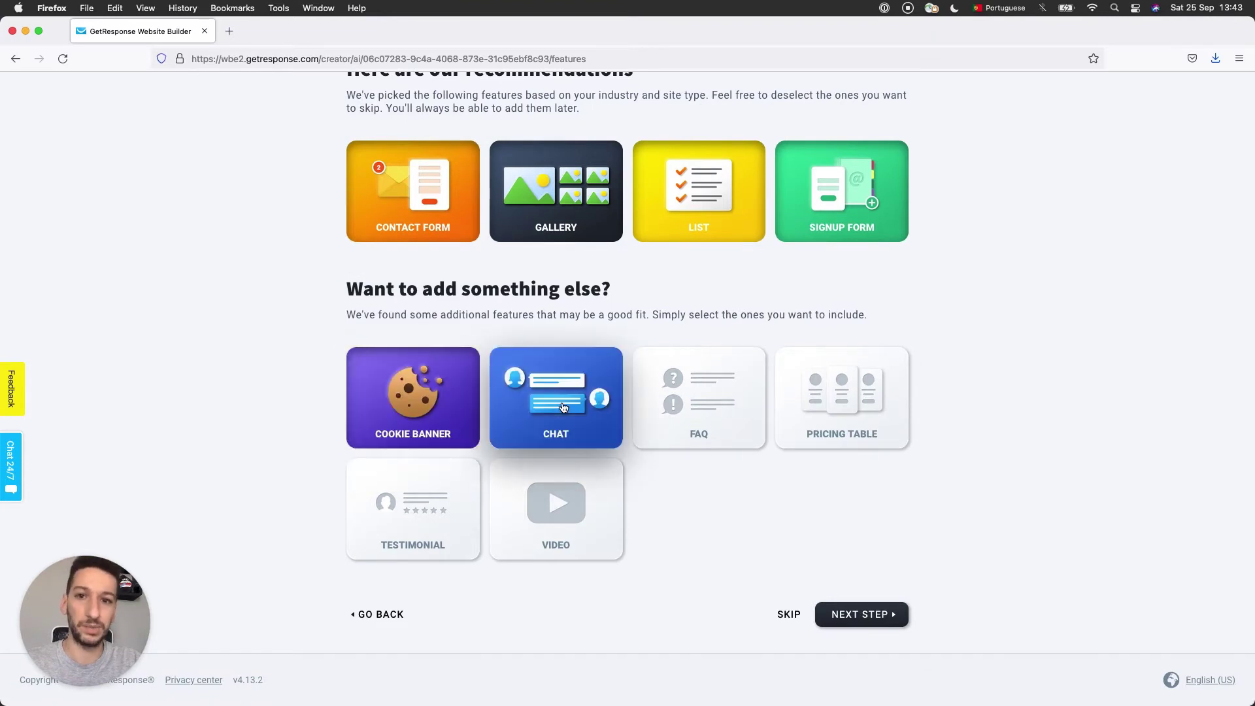
left_click(739, 420)
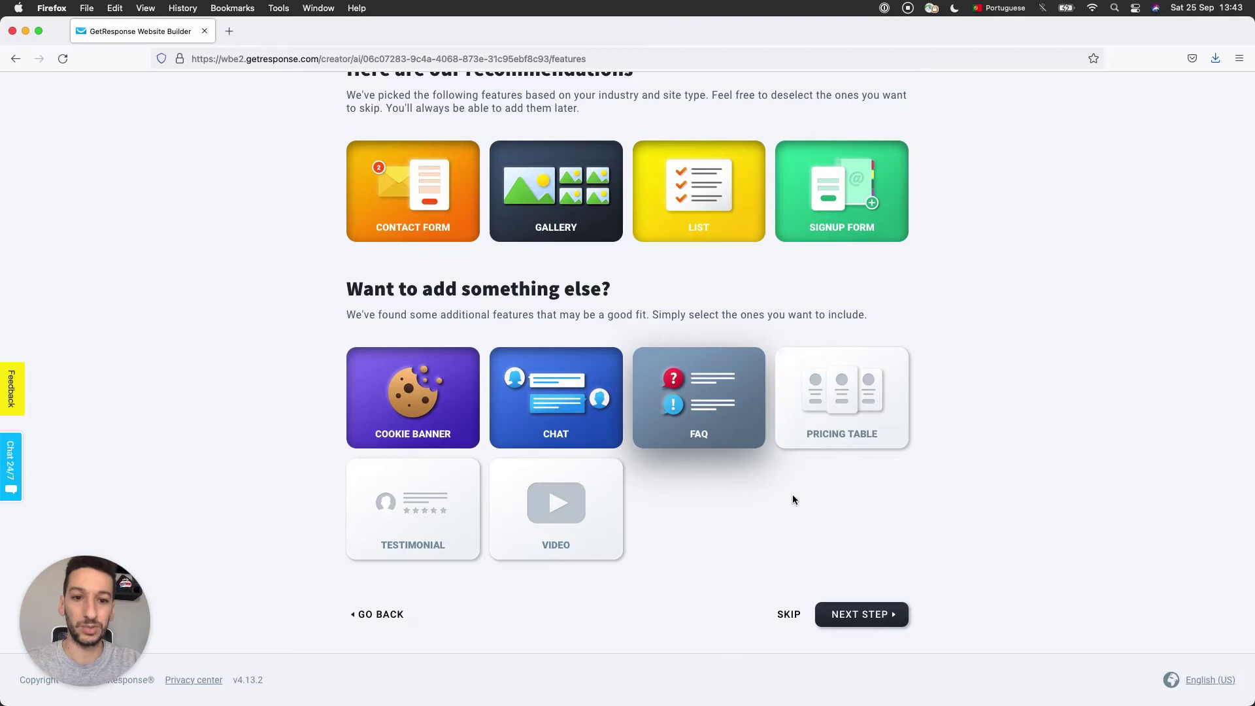
left_click(866, 404)
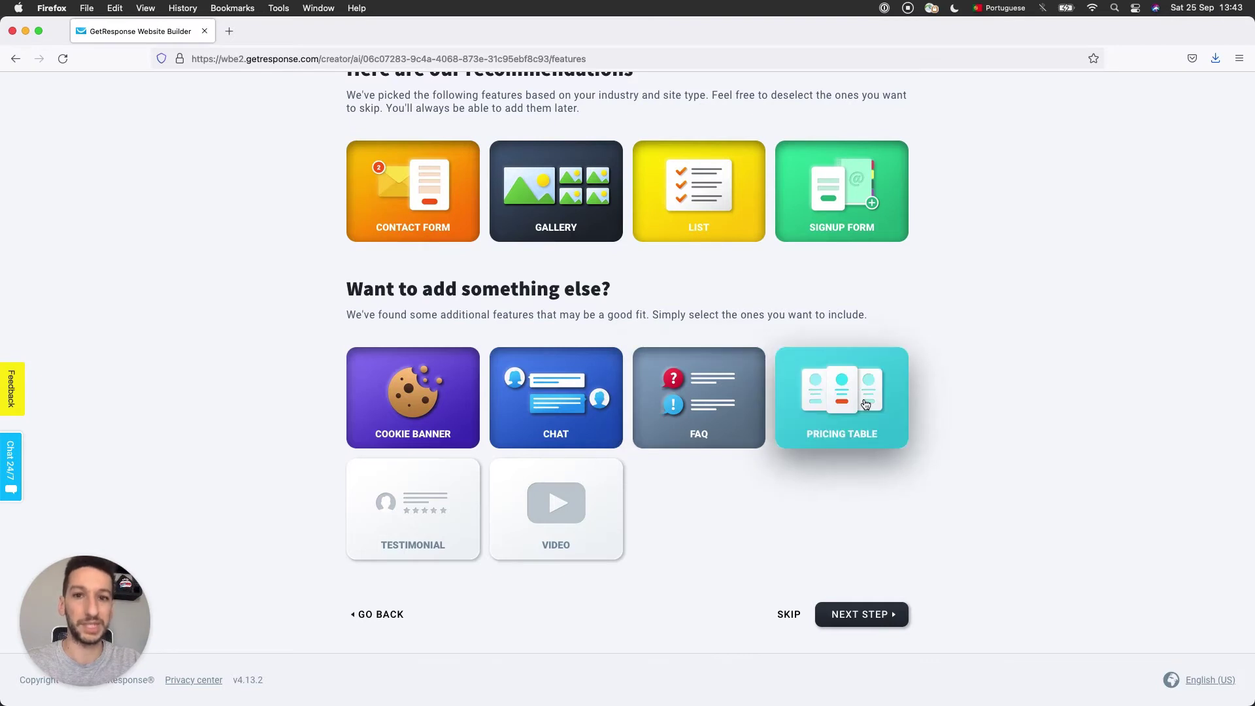
left_click(403, 505)
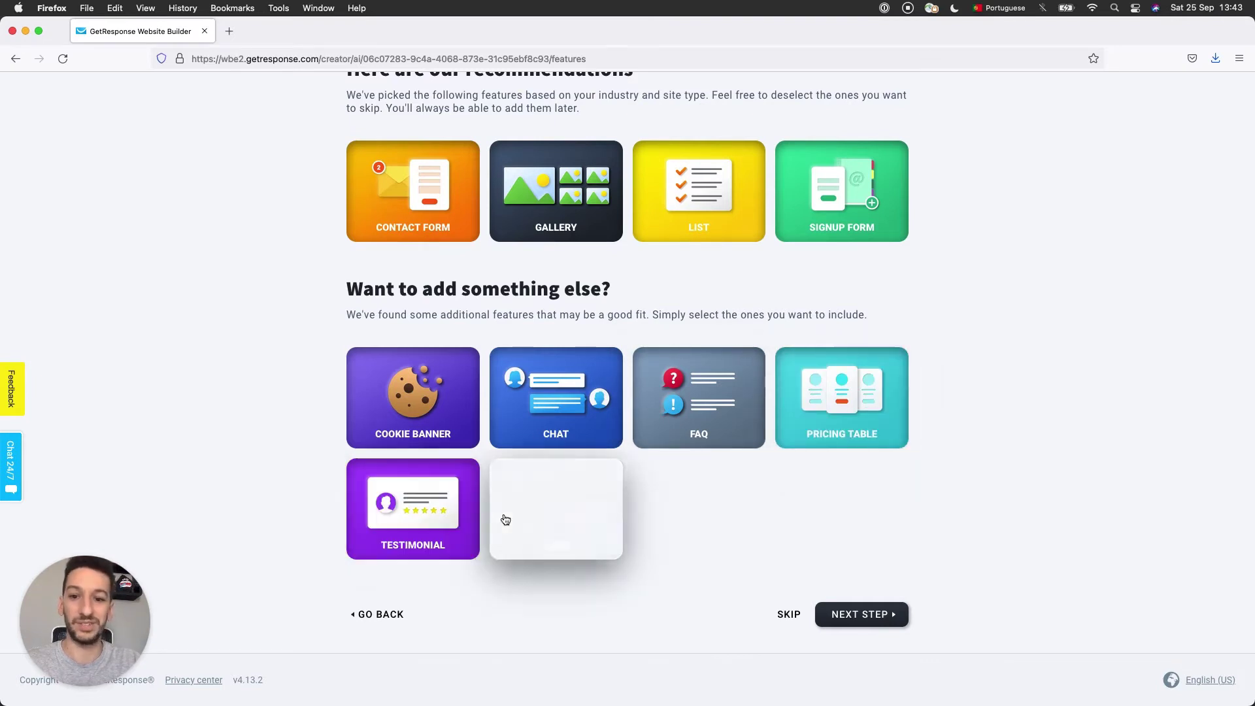
left_click(506, 520)
scroll(717, 454, "up", 1)
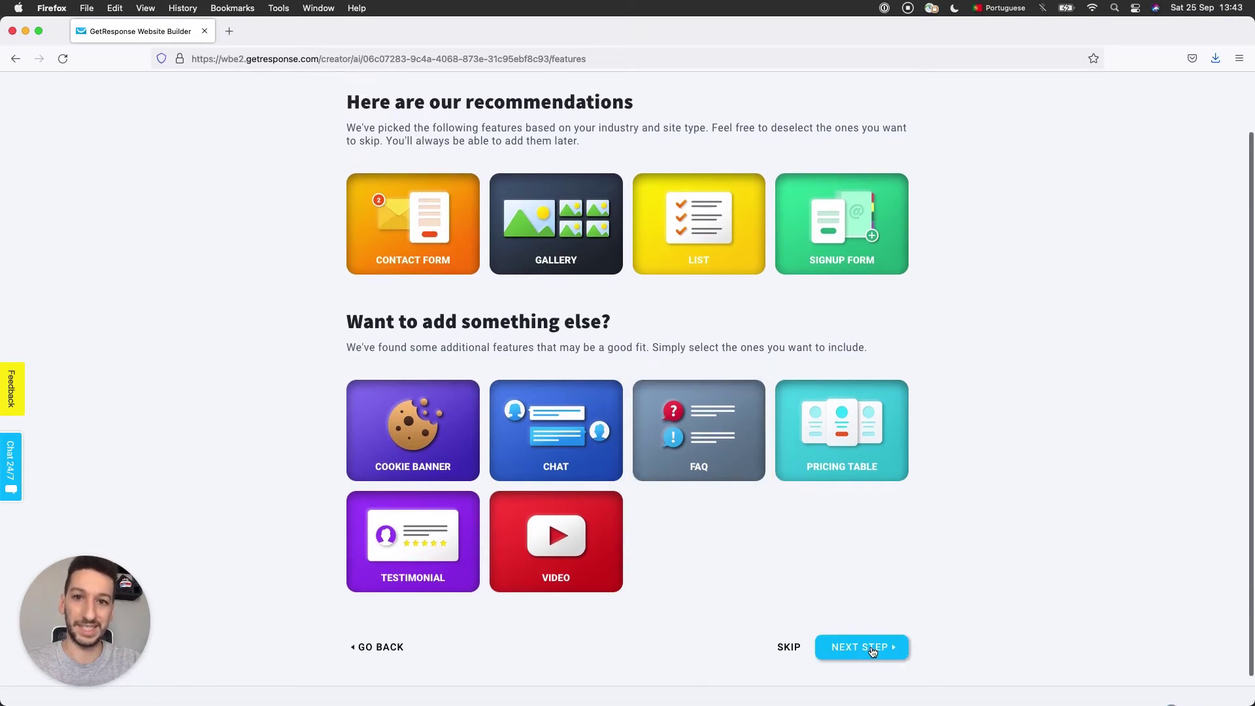
left_click(871, 646)
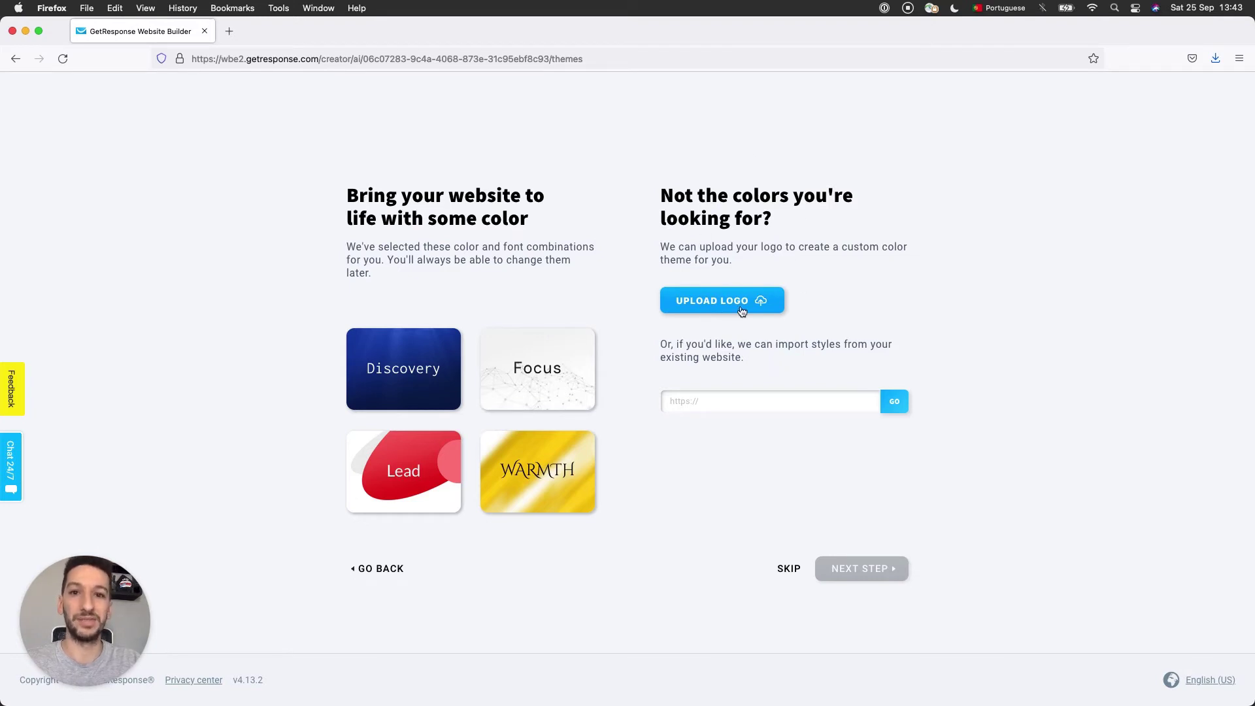
left_click(703, 403)
type("https")
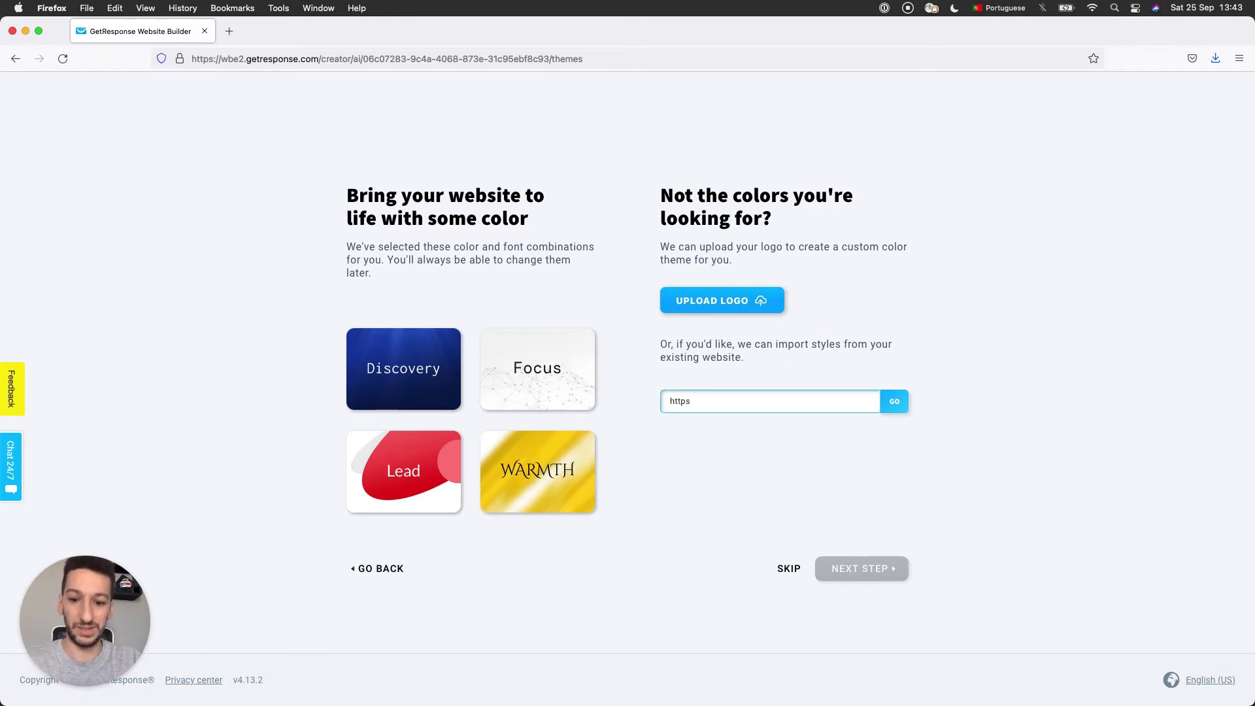
type("://")
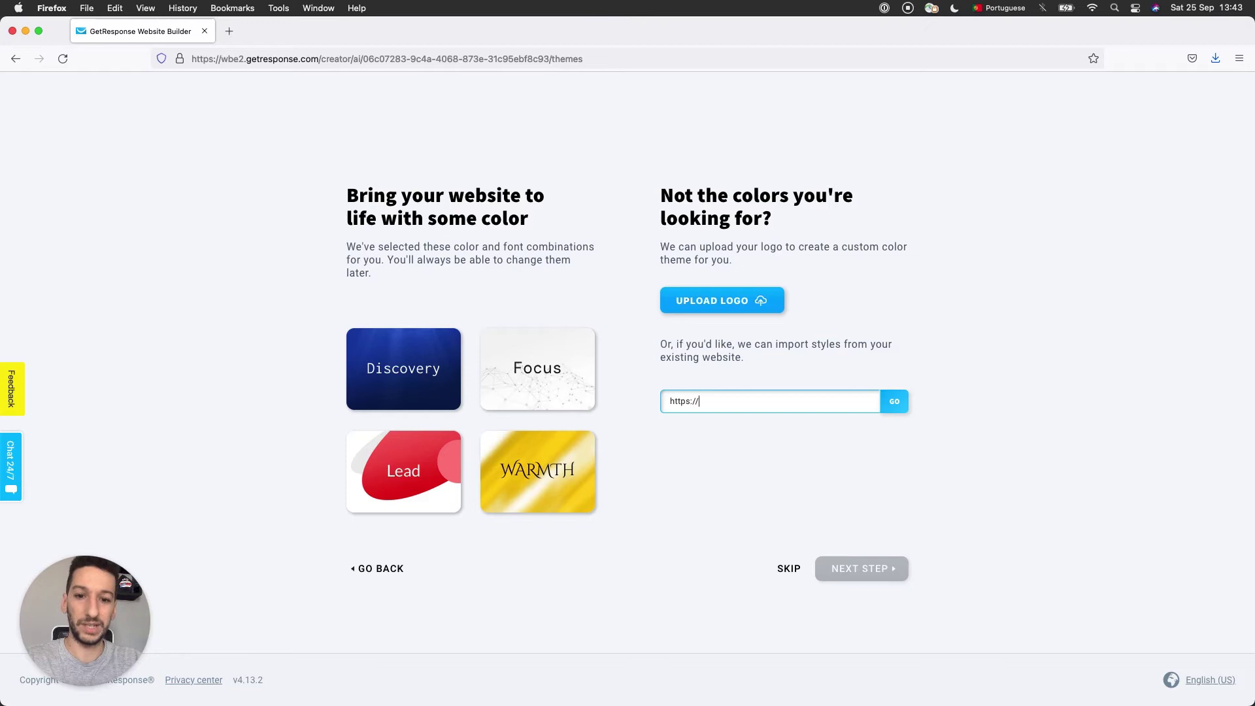
type("getresponse.com")
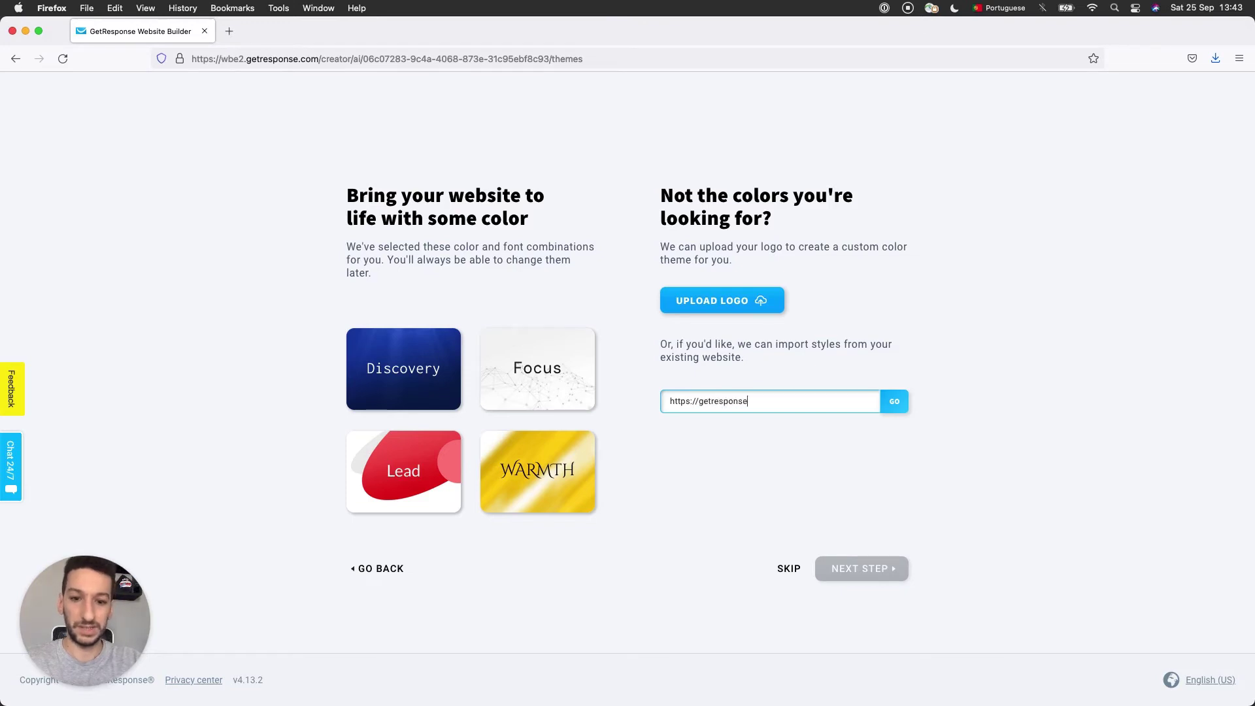
left_click(896, 403)
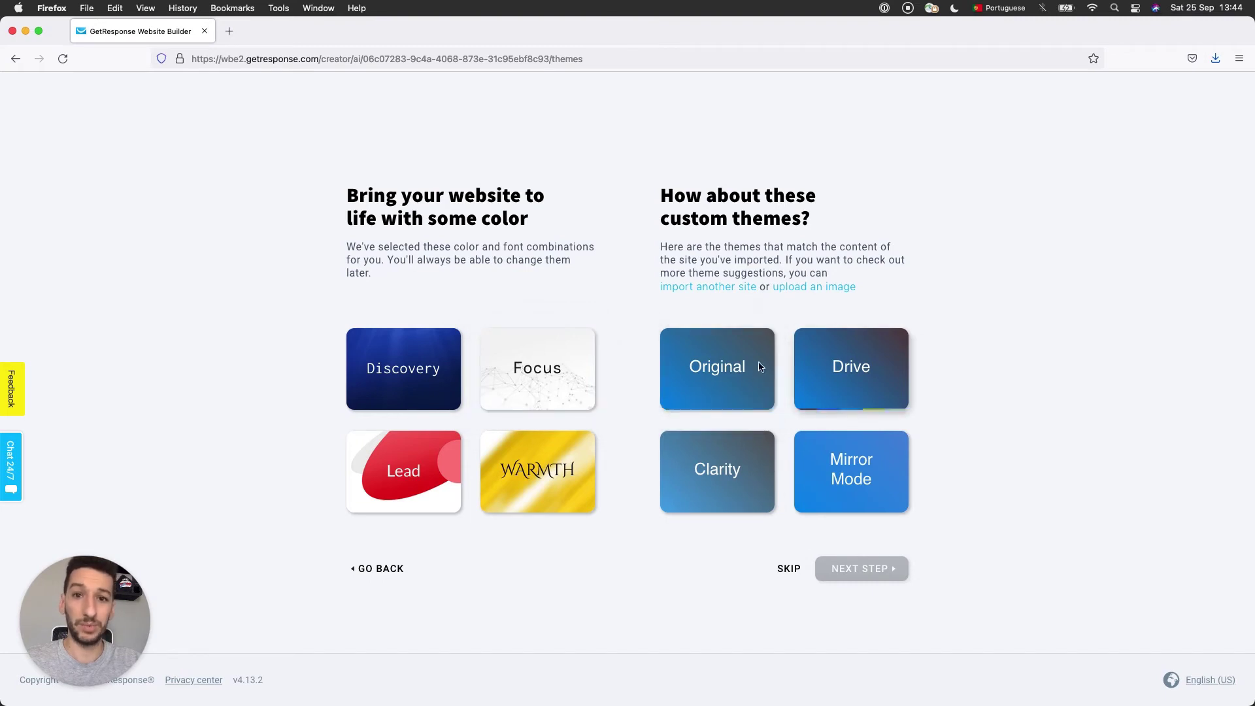
left_click(409, 483)
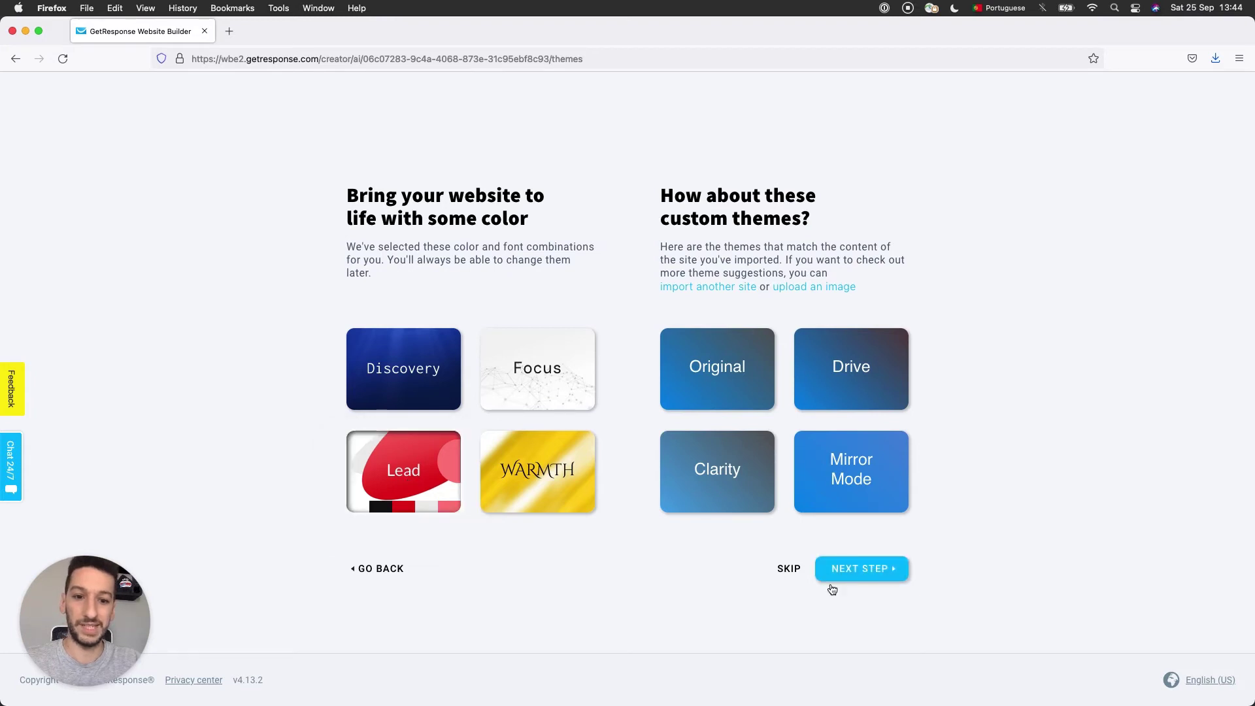
left_click(864, 574)
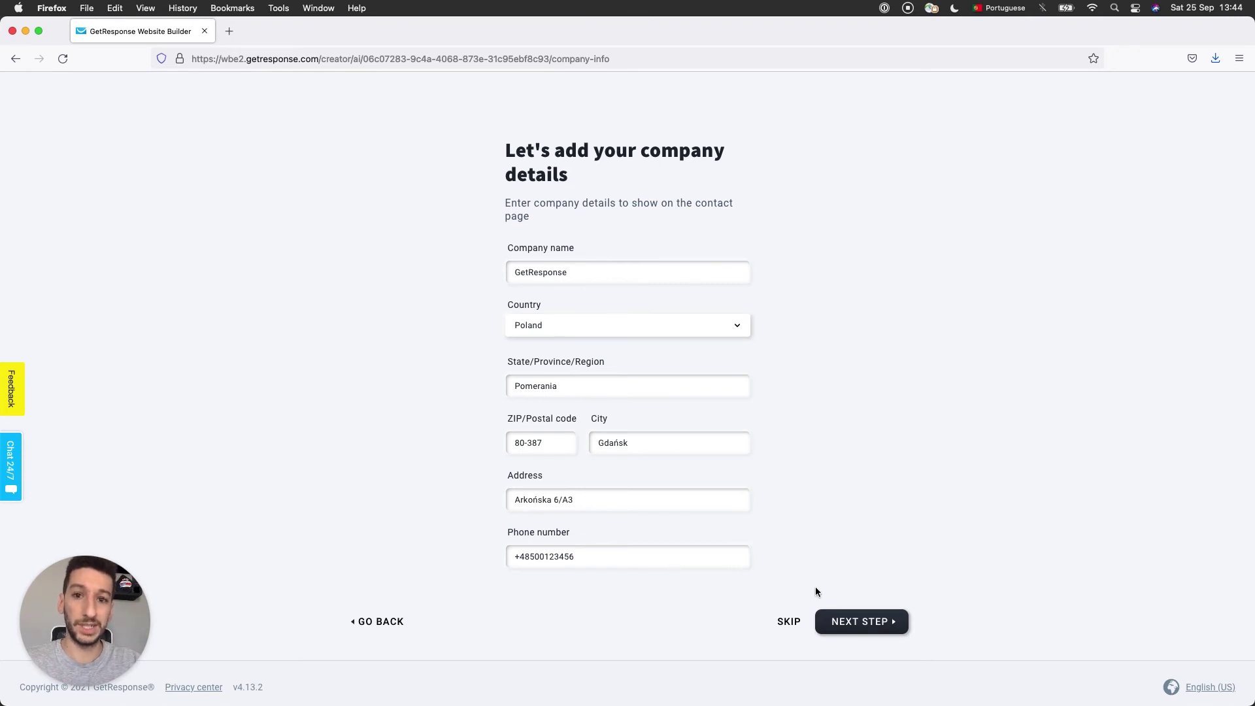
Accept the prefilled company details and proceed to design generation.
left_click(871, 624)
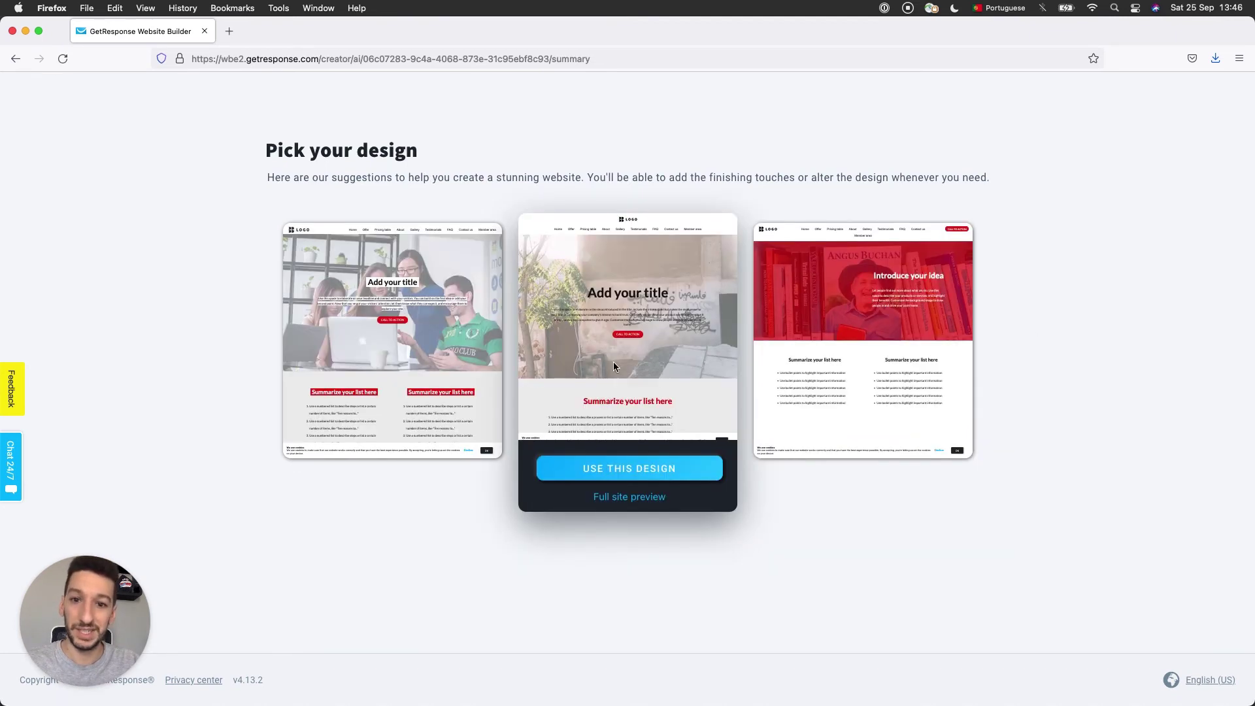
Preview the first design, then apply the middle plant-and-graffiti design instead.
mouse_move(440, 378)
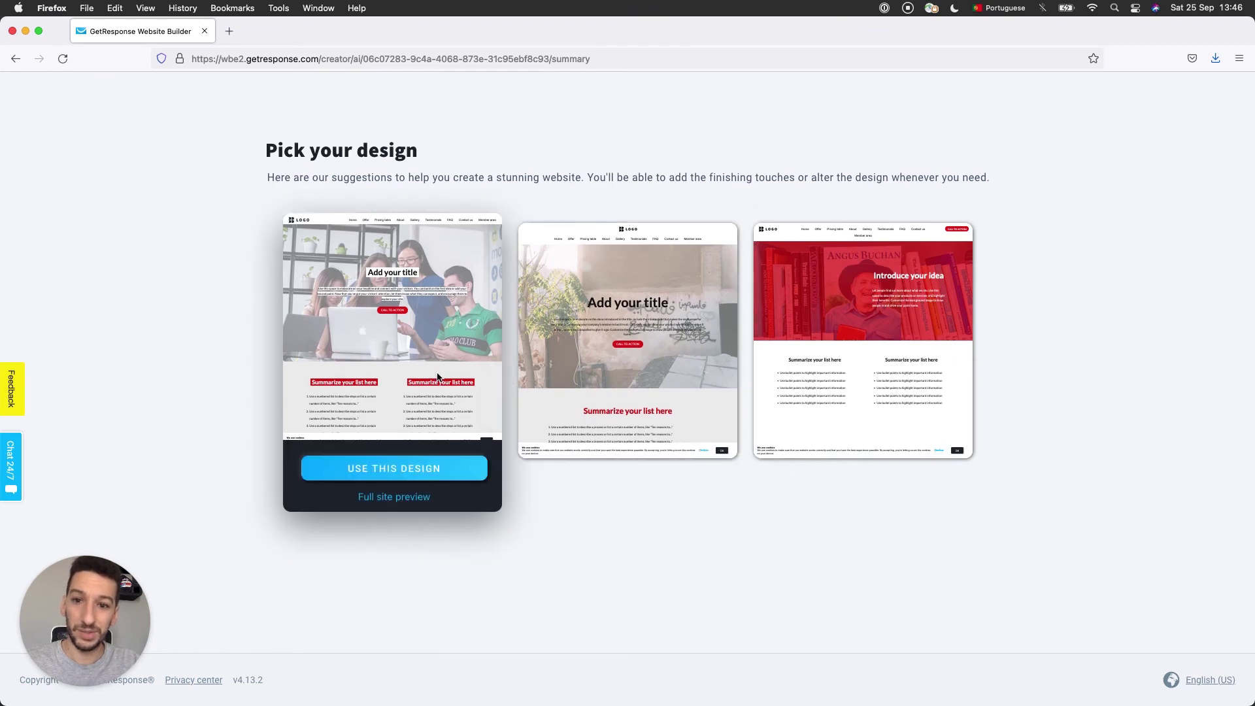
left_click(389, 498)
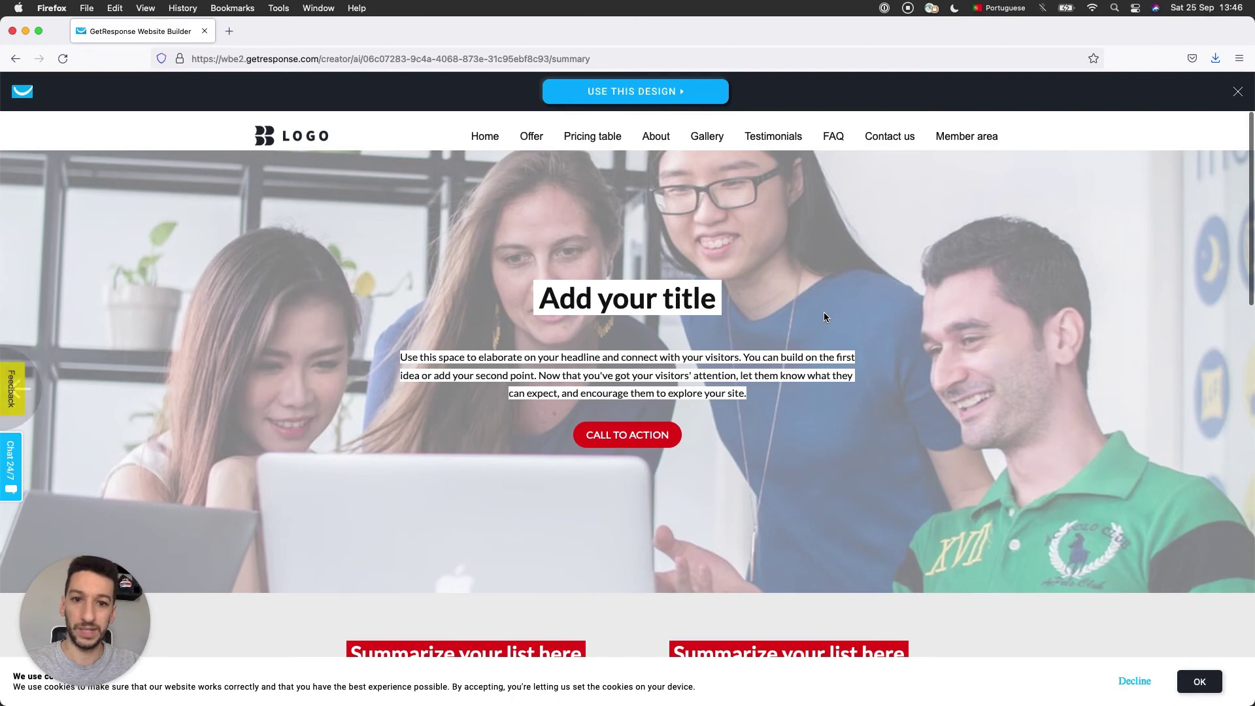
scroll(824, 316, "down", 8)
scroll(821, 314, "up", 10)
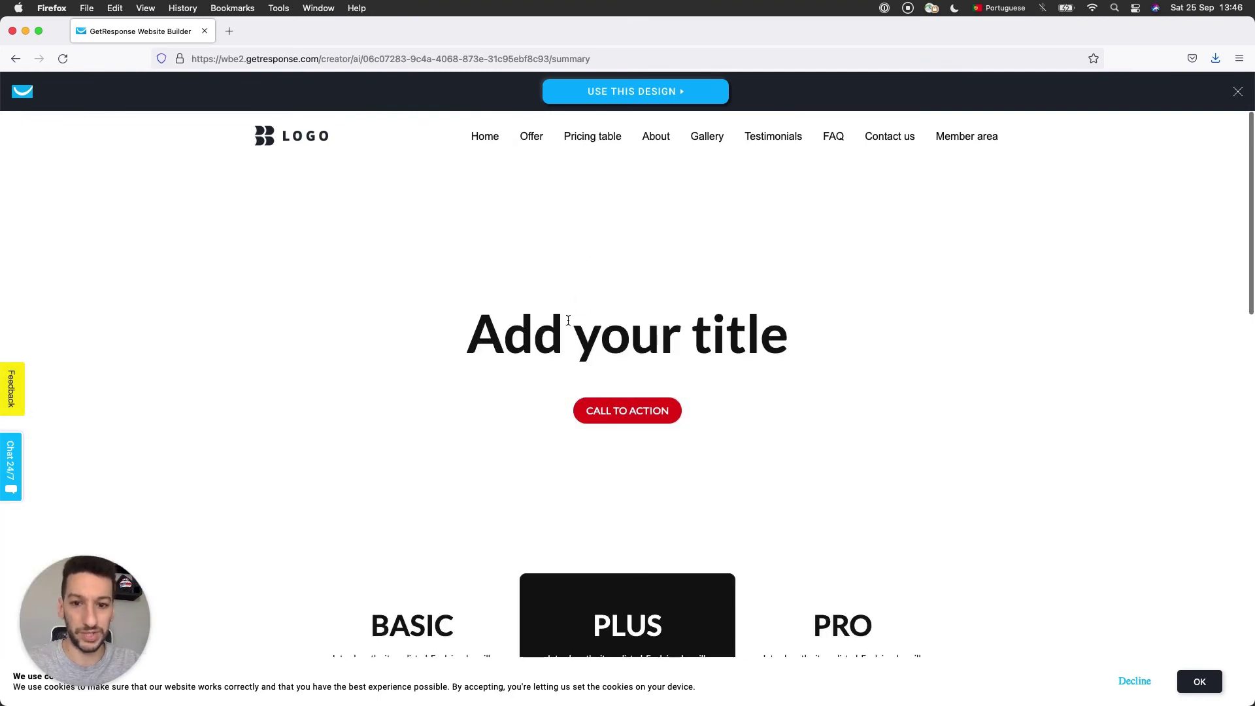
scroll(568, 321, "down", 6)
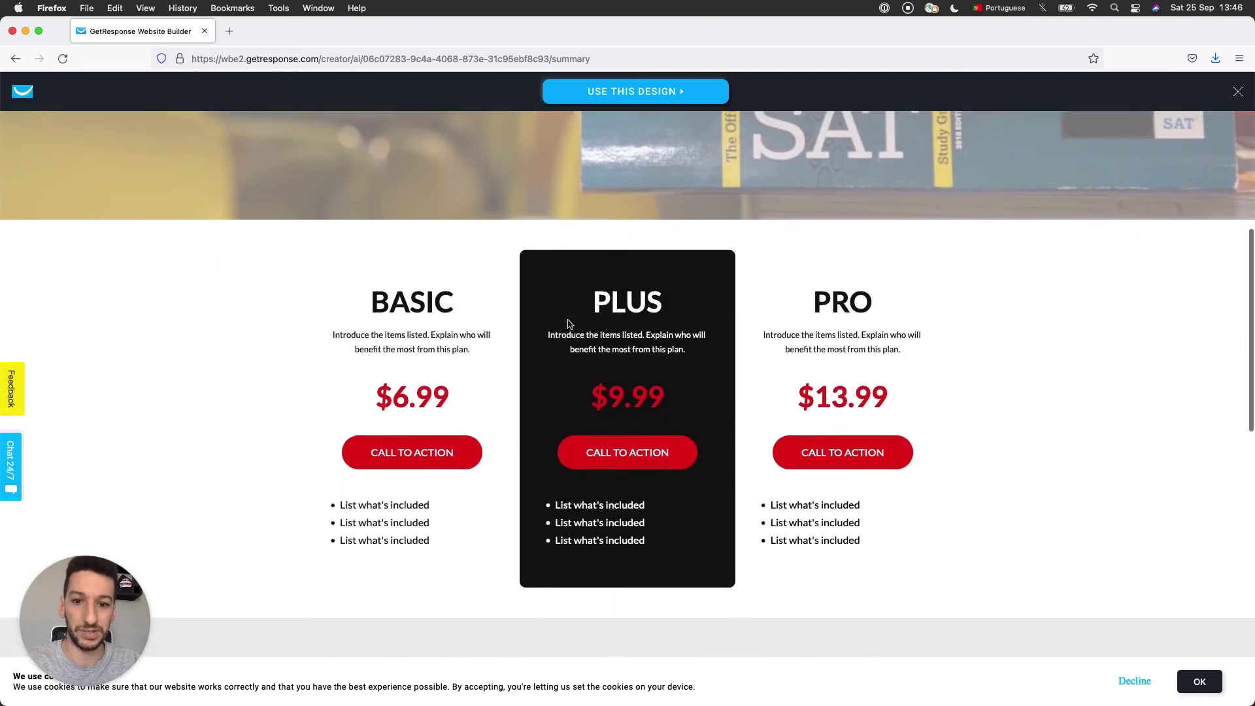
scroll(701, 254, "up", 5)
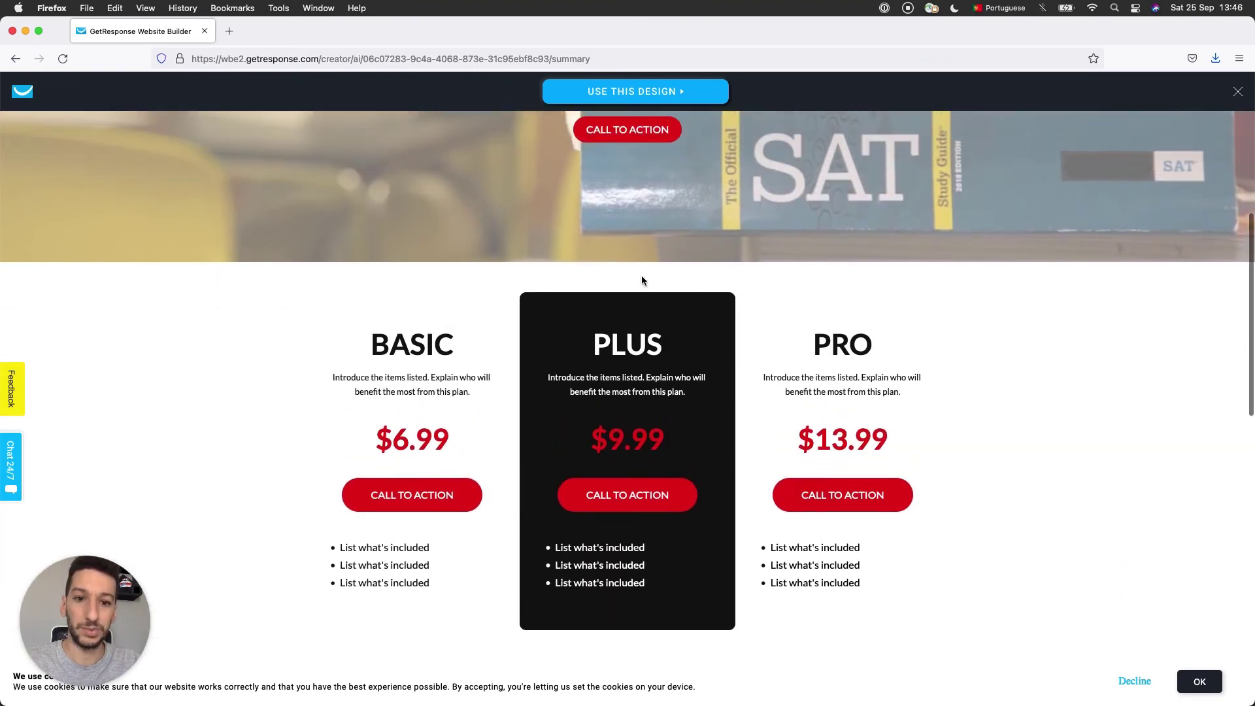
scroll(628, 332, "up", 2)
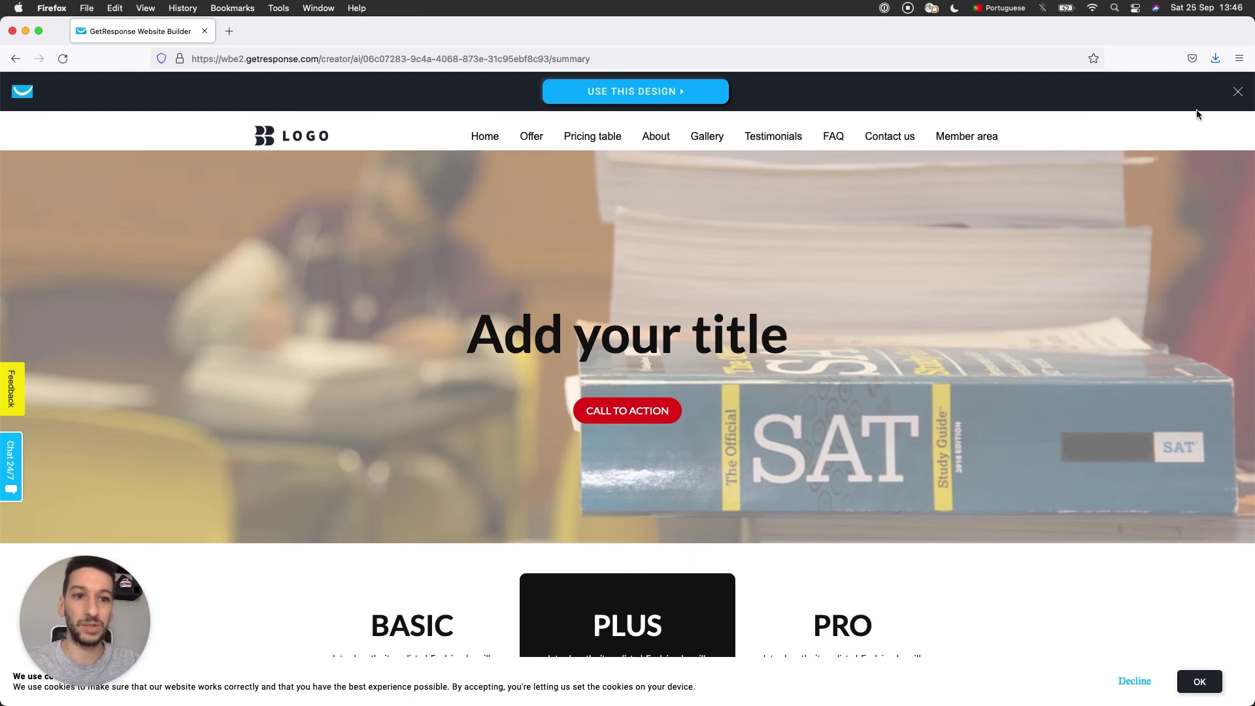
left_click(1239, 93)
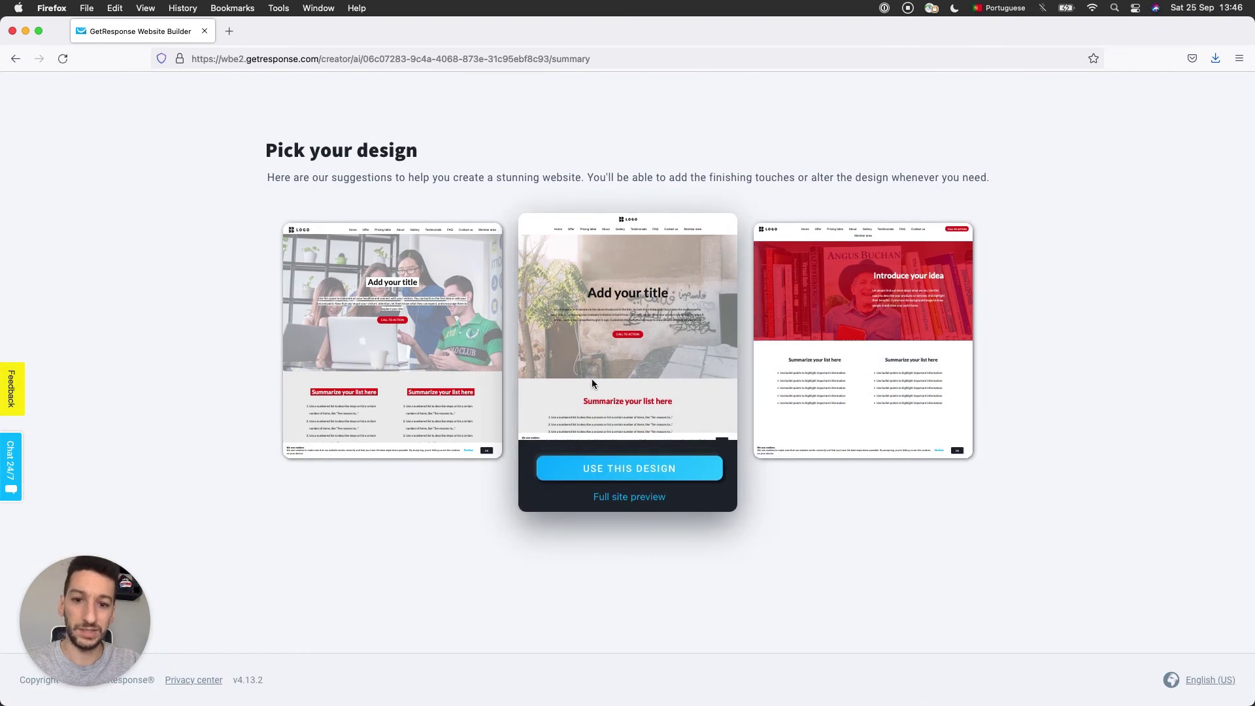
left_click(619, 471)
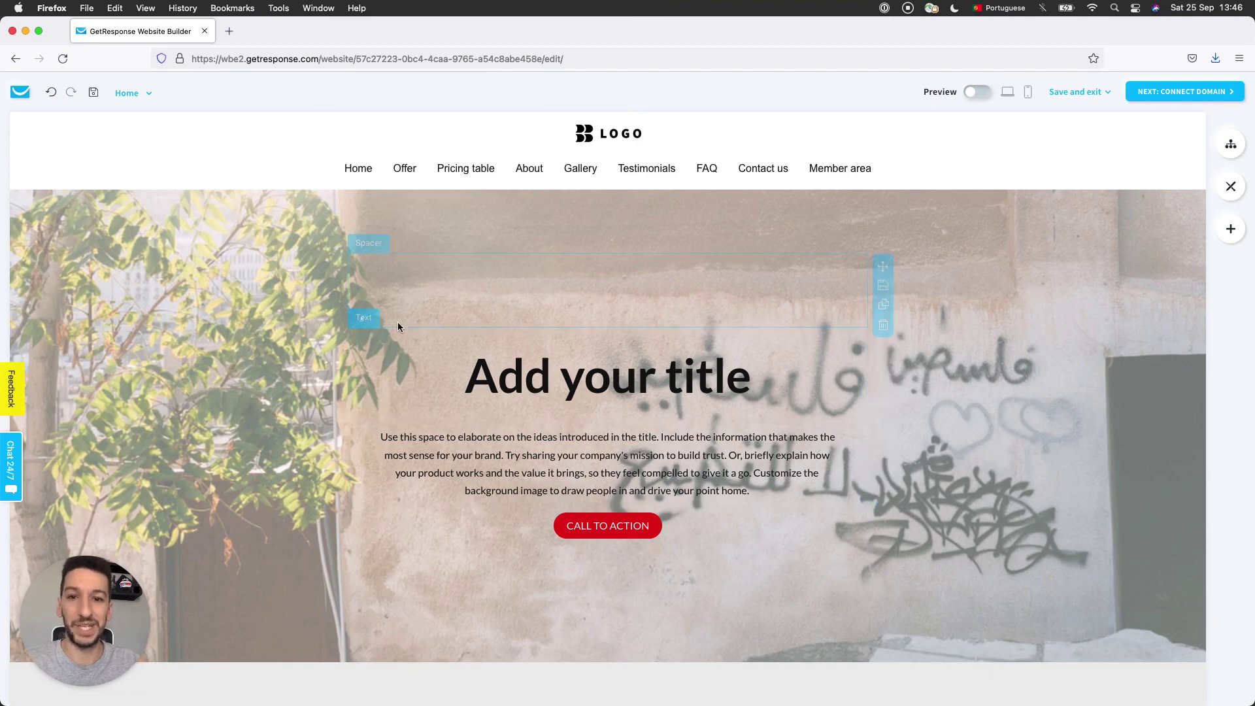
Scroll the Home page to review the 'Add your title' hero and numbered-list section.
scroll(397, 322, "down", 3)
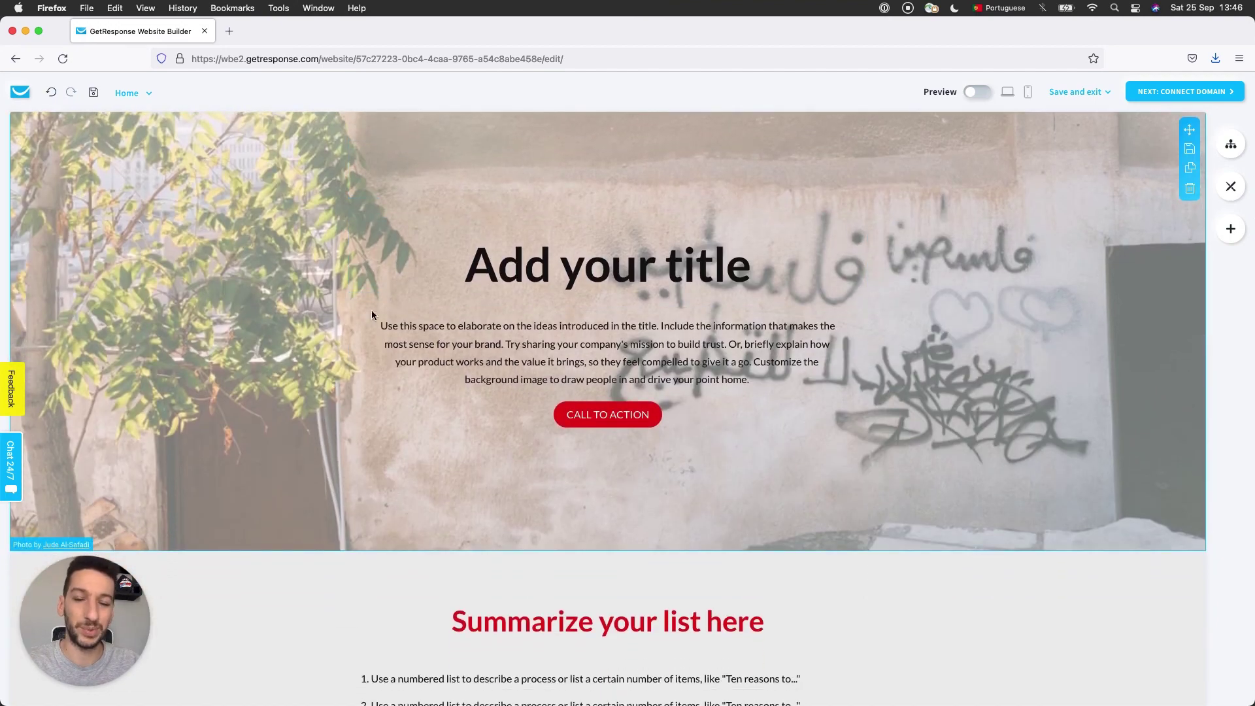
scroll(320, 363, "up", 3)
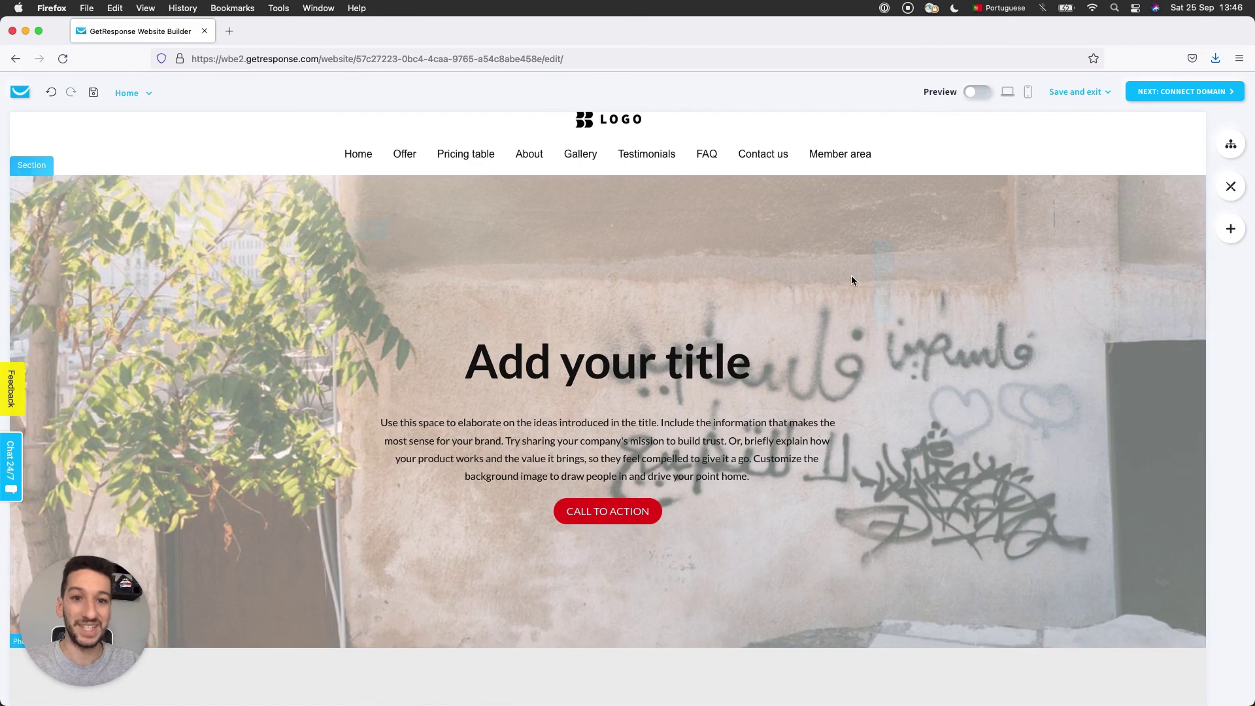
scroll(851, 276, "down", 3)
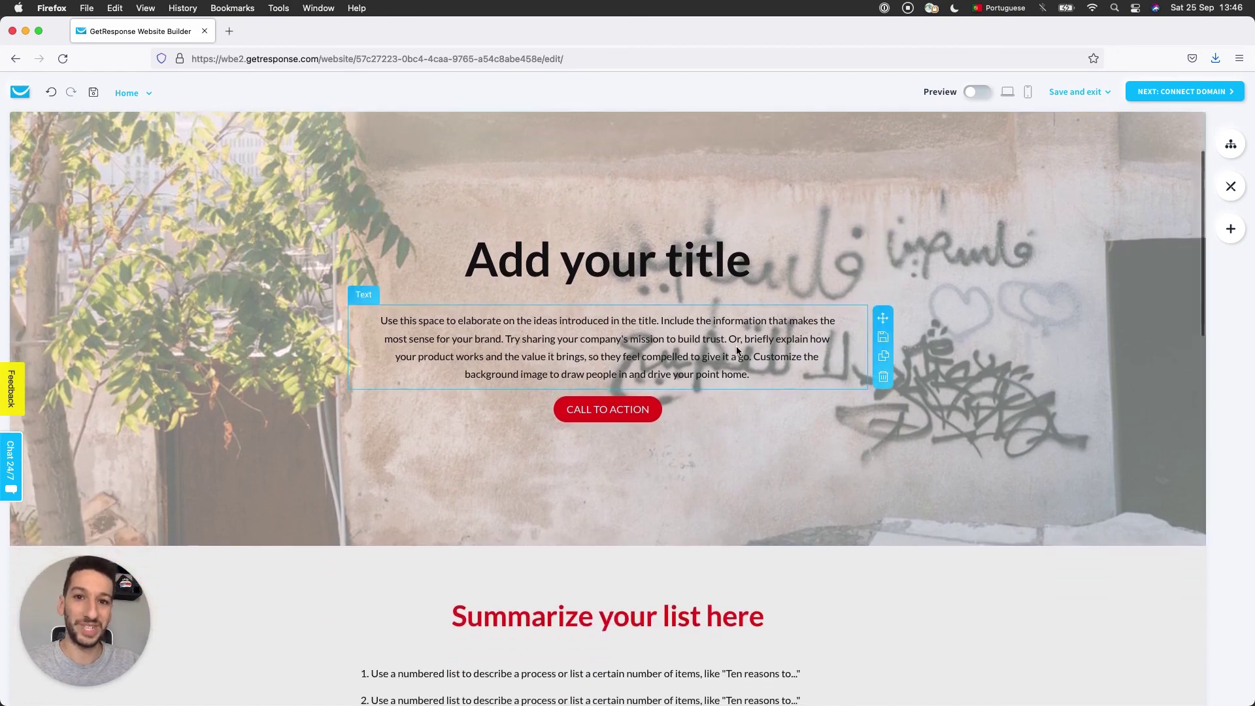
scroll(736, 351, "down", 2)
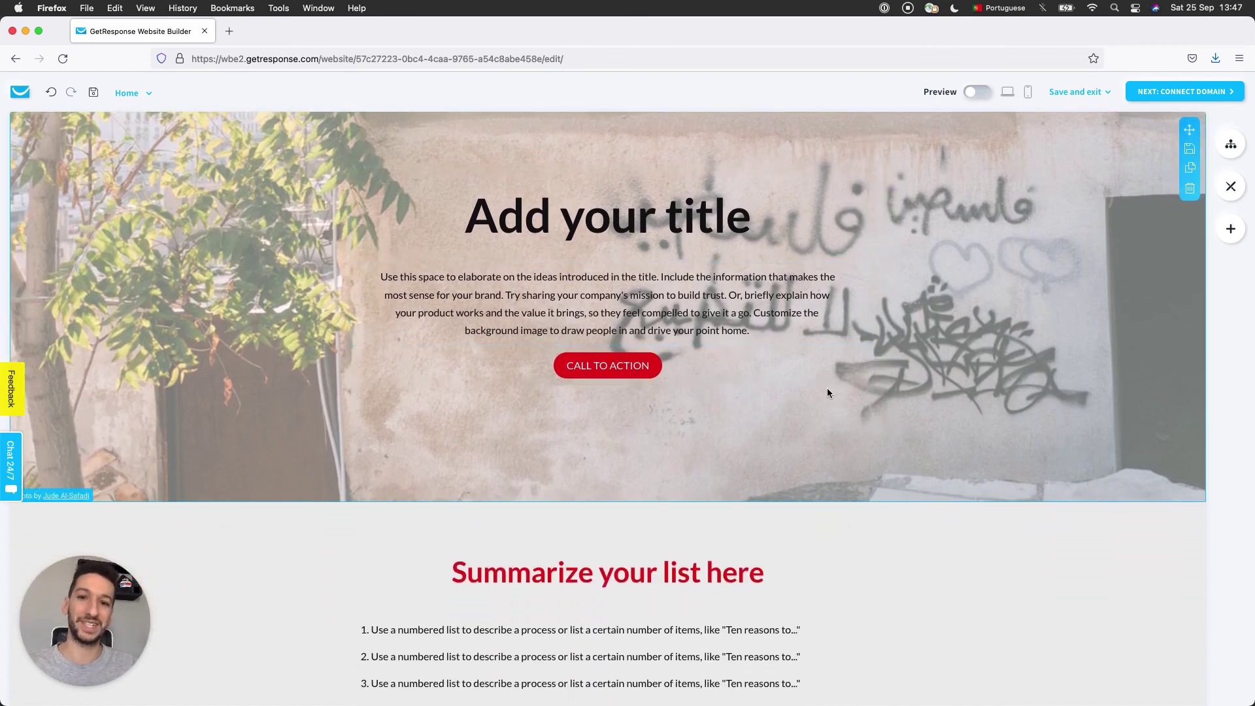